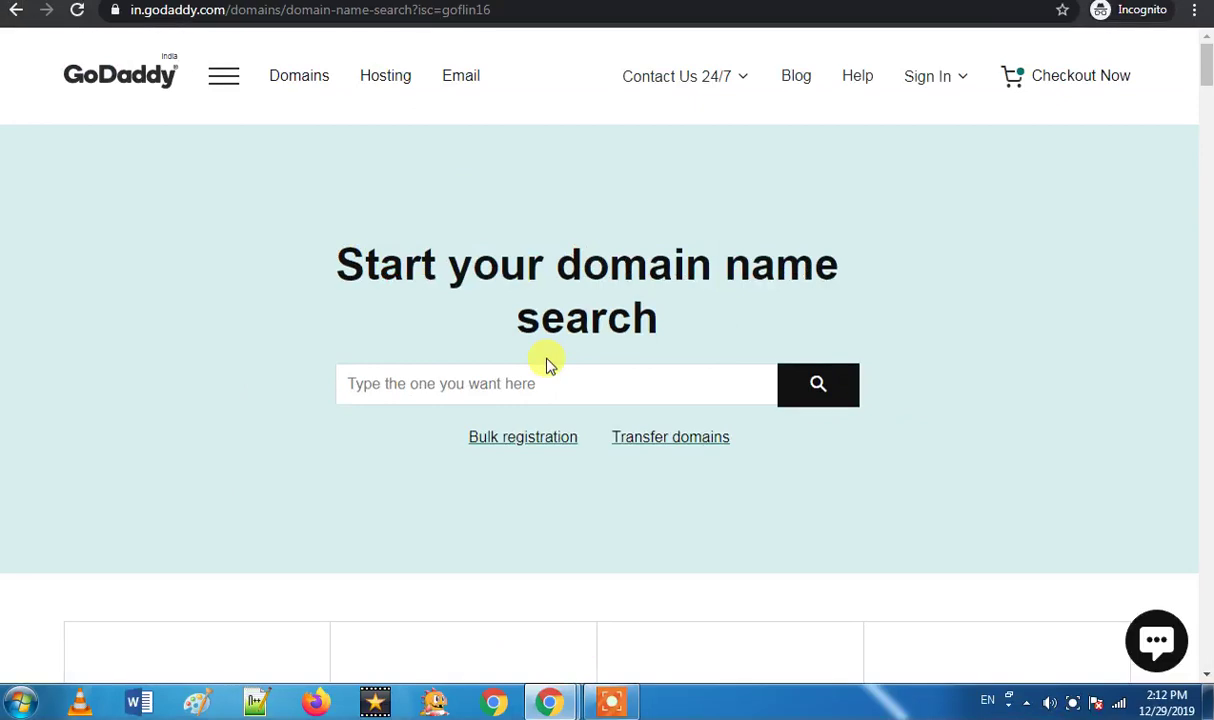
Search for the domain name koexo
{"action": "left_click", "coordinate": [548, 377]}
{"action": "type", "text": "koexo"}
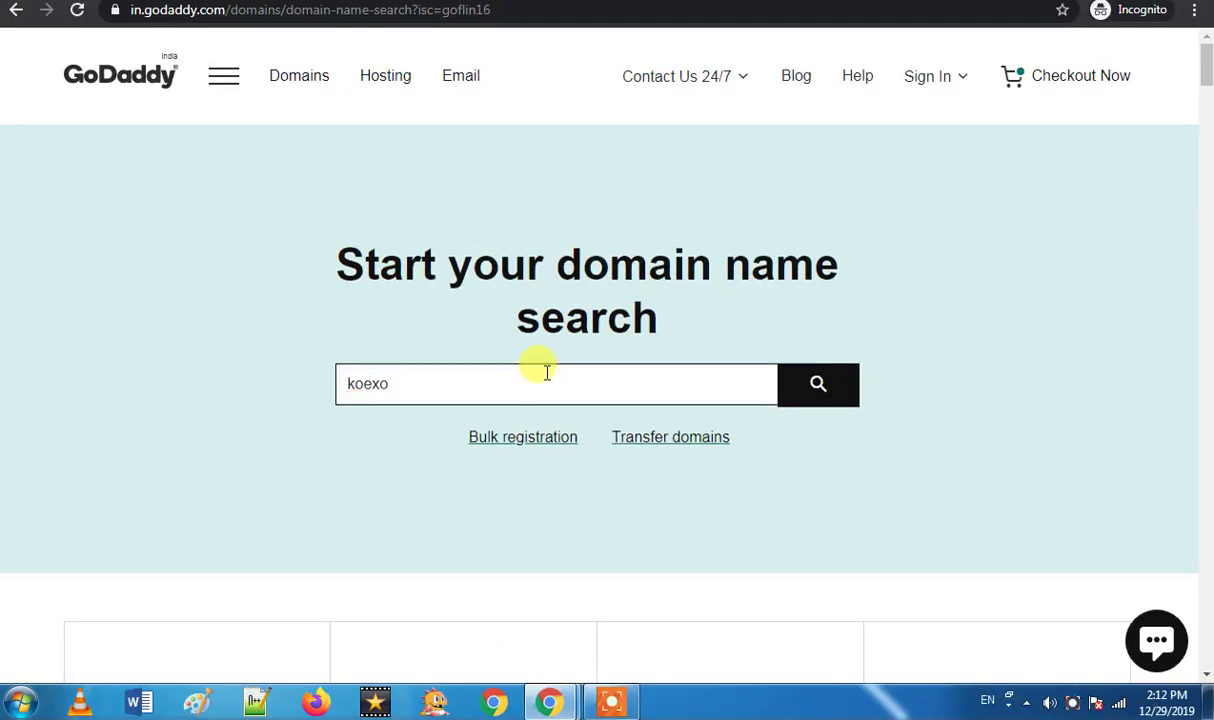
{"action": "key", "text": "Return"}
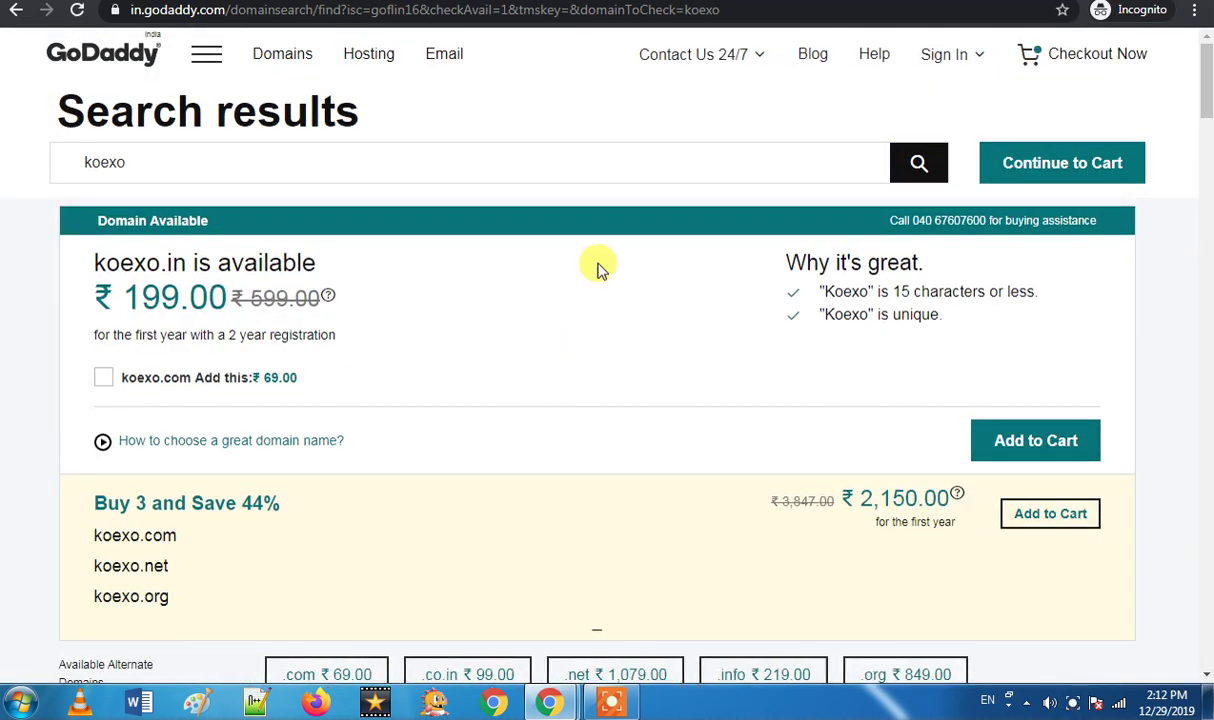
Continue to the cart with koexo.com selected and choose No Thanks for the privacy plan
{"action": "left_click_drag", "start_coordinate": [122, 379], "coordinate": [301, 393]}
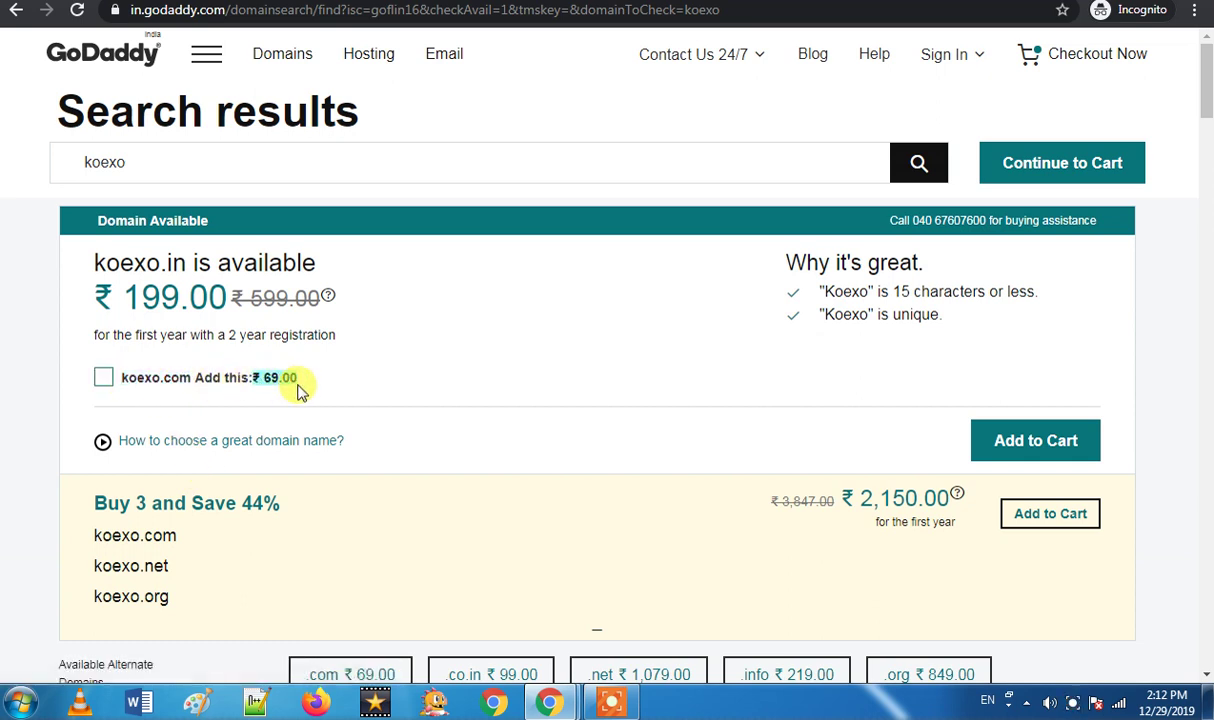
{"action": "left_click", "coordinate": [103, 378]}
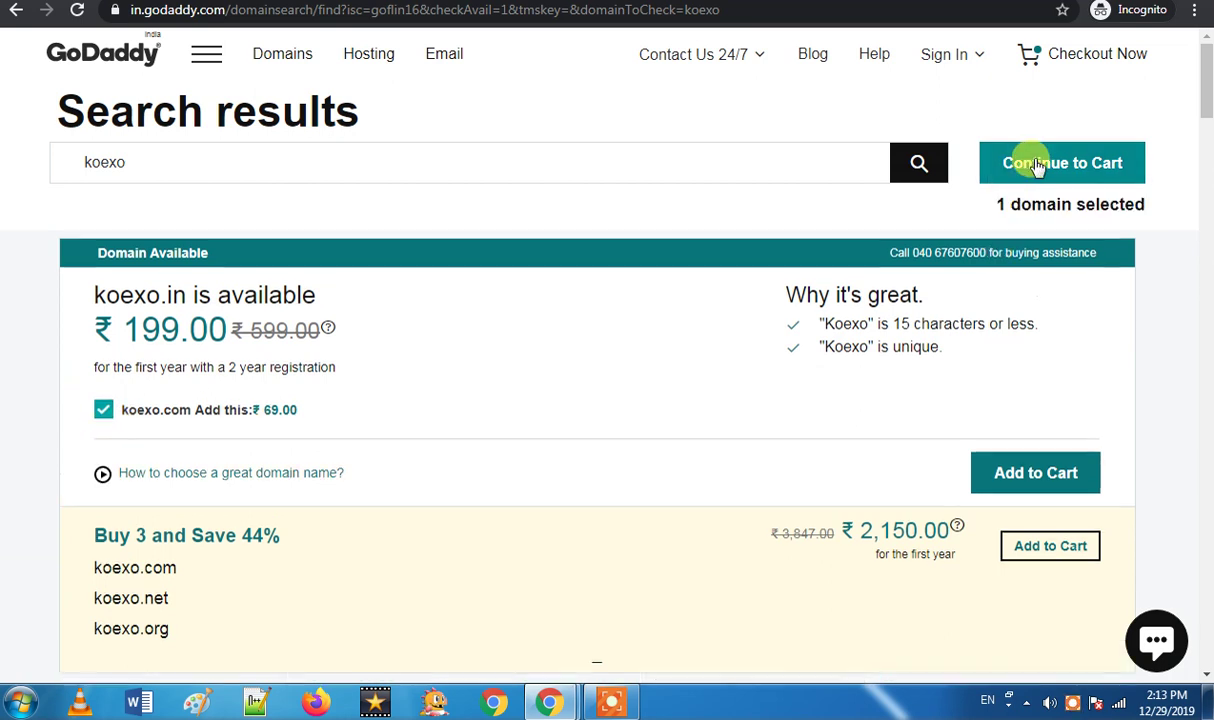
{"action": "left_click", "coordinate": [1036, 164]}
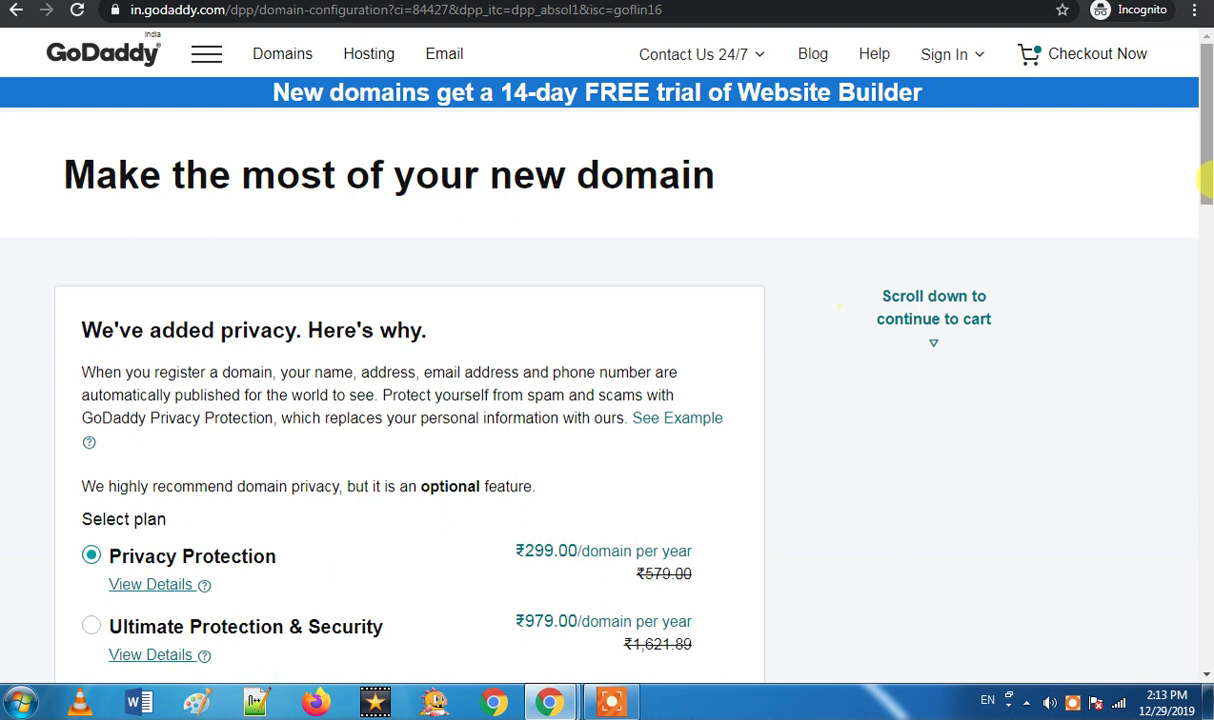
{"action": "left_click_drag", "start_coordinate": [1207, 180], "coordinate": [1200, 250]}
{"action": "left_click", "coordinate": [88, 467]}
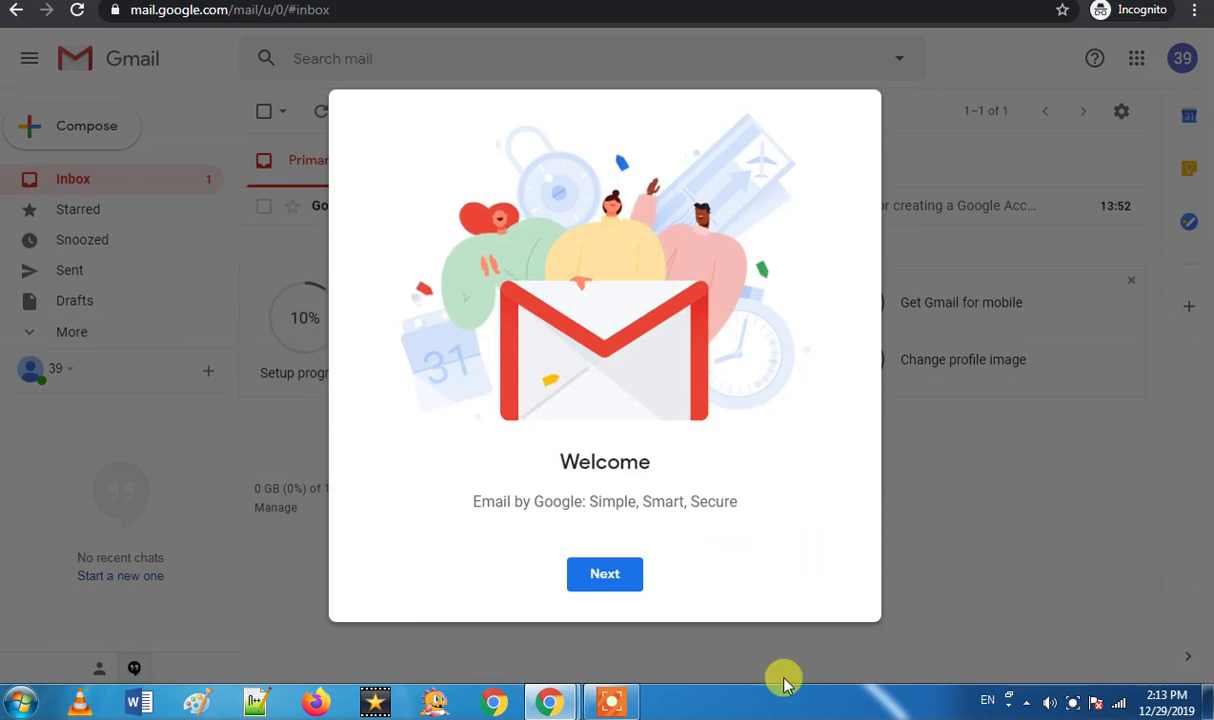
Switch to Gmail and finish its welcome setup, keeping the Default view
{"action": "left_click", "coordinate": [614, 579]}
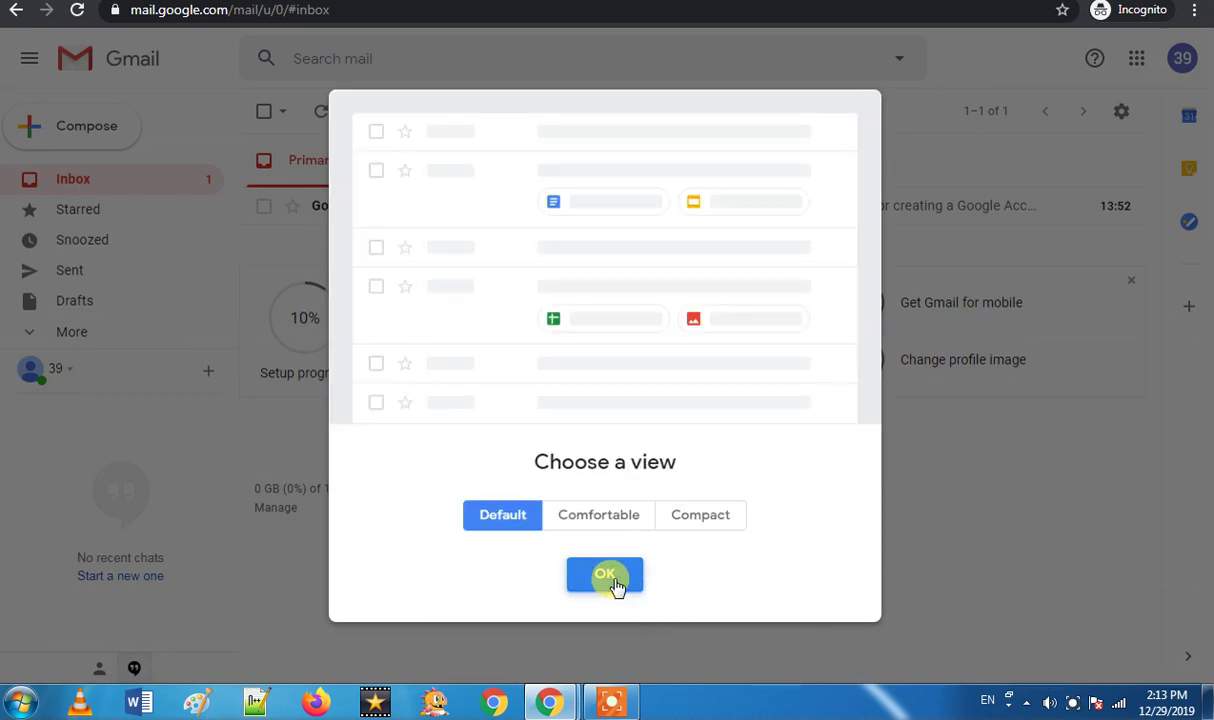
{"action": "left_click", "coordinate": [614, 580]}
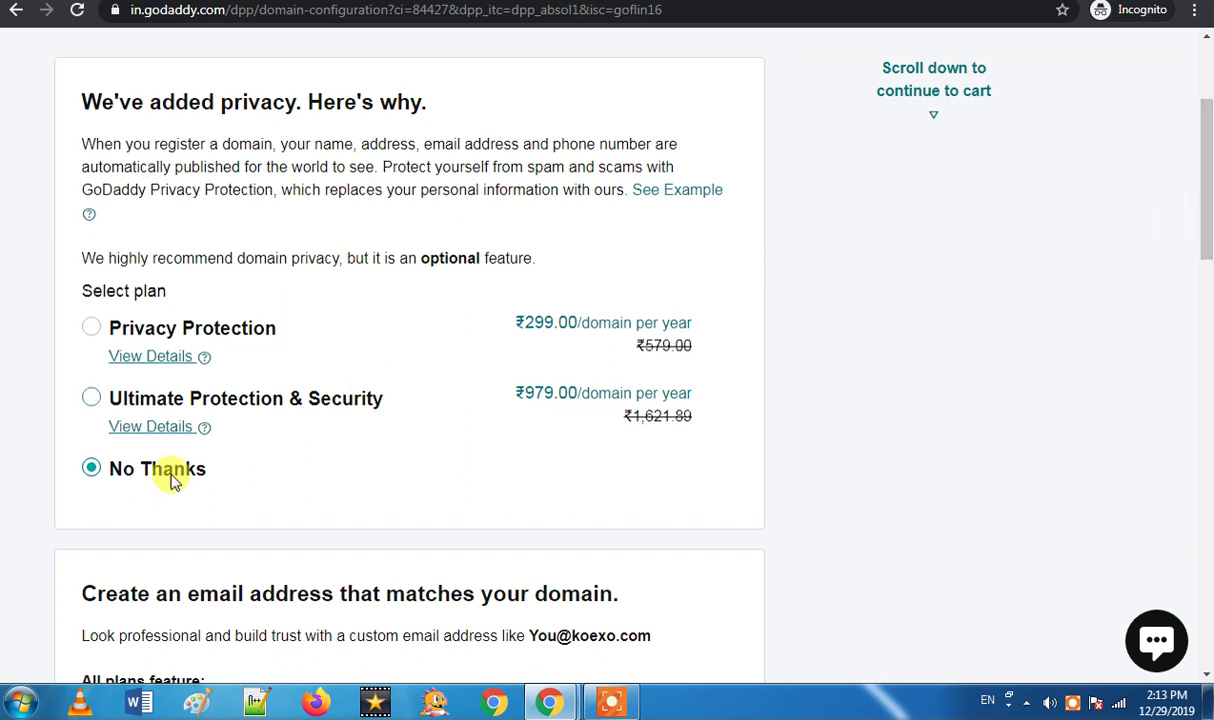
Back in GoDaddy, choose No Thanks for the email plan, leave Linux Web Hosting declined, and continue to the cart
{"action": "left_click_drag", "start_coordinate": [1208, 228], "coordinate": [1204, 385]}
{"action": "left_click", "coordinate": [523, 184]}
{"action": "left_click", "coordinate": [228, 235]}
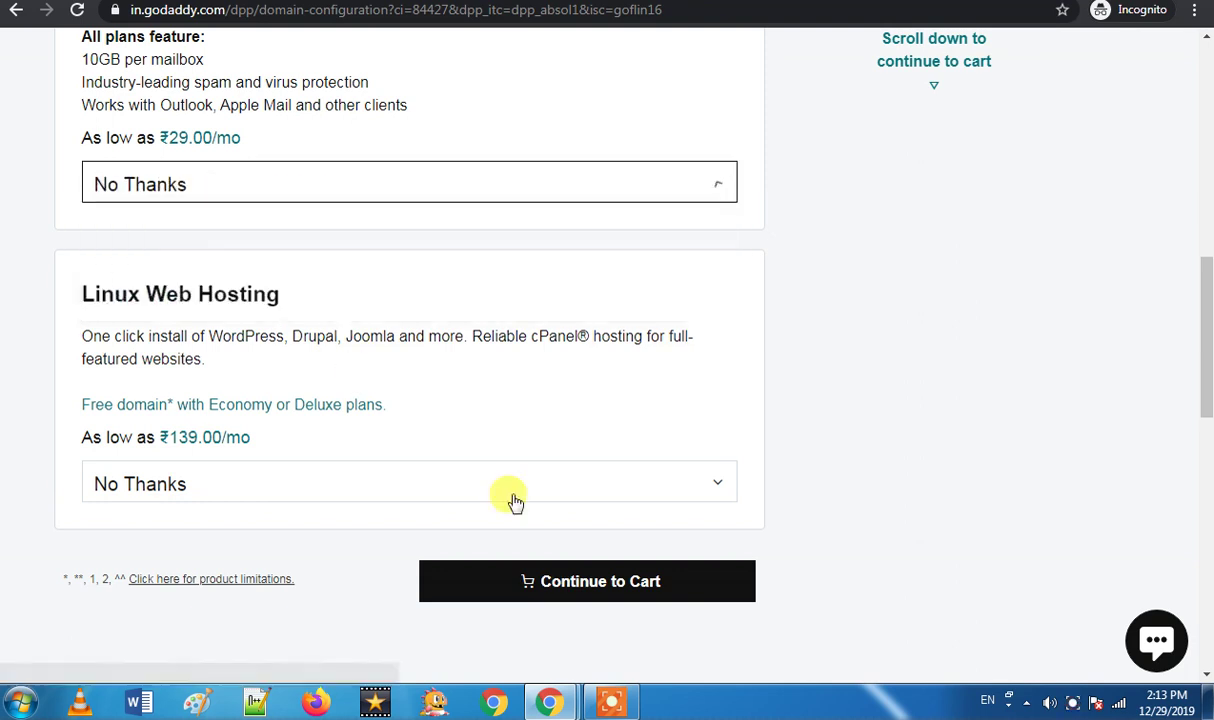
{"action": "left_click", "coordinate": [569, 582]}
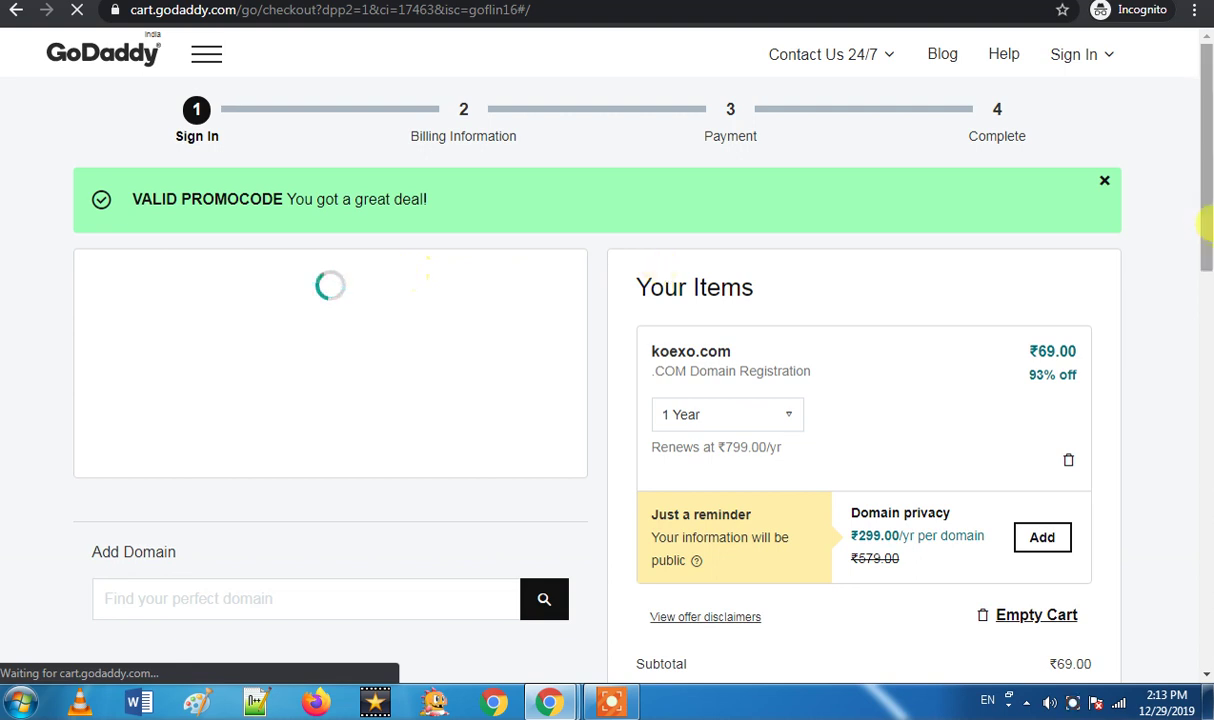
Remove the promo code GOFLIN16 from the order and review the cart total
{"action": "scroll", "coordinate": [1202, 320], "scroll_direction": "down", "scroll_amount": 3}
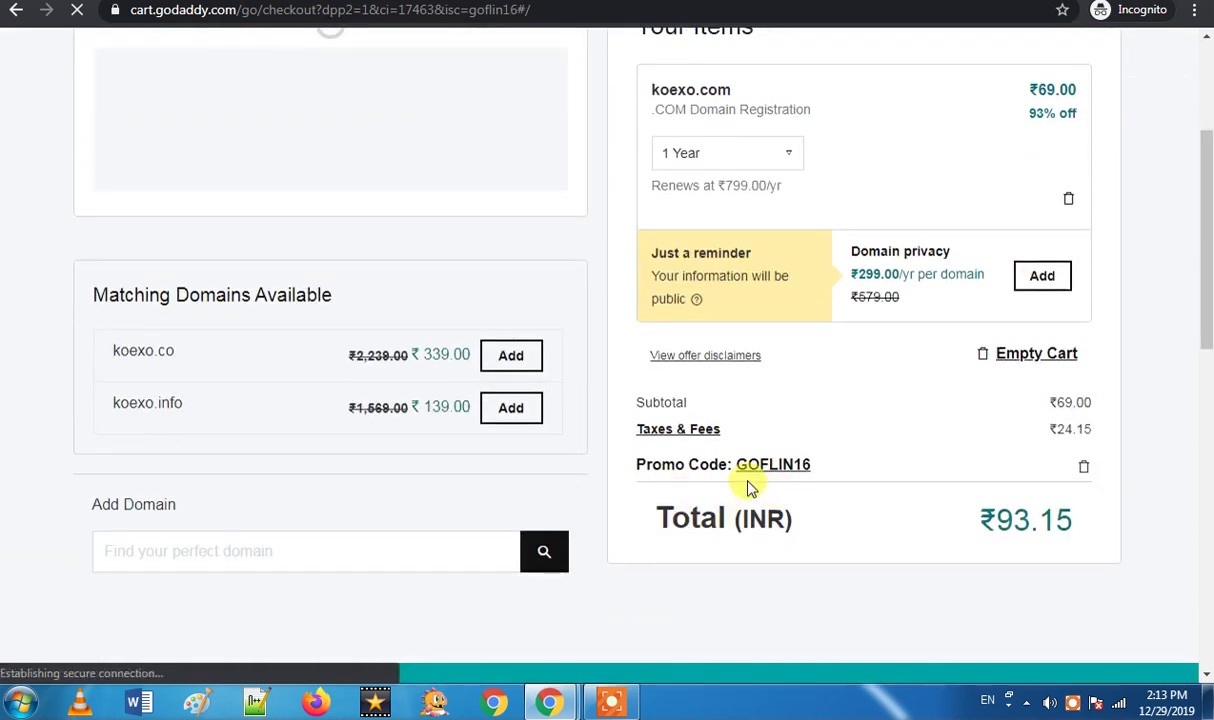
{"action": "left_click", "coordinate": [1088, 469]}
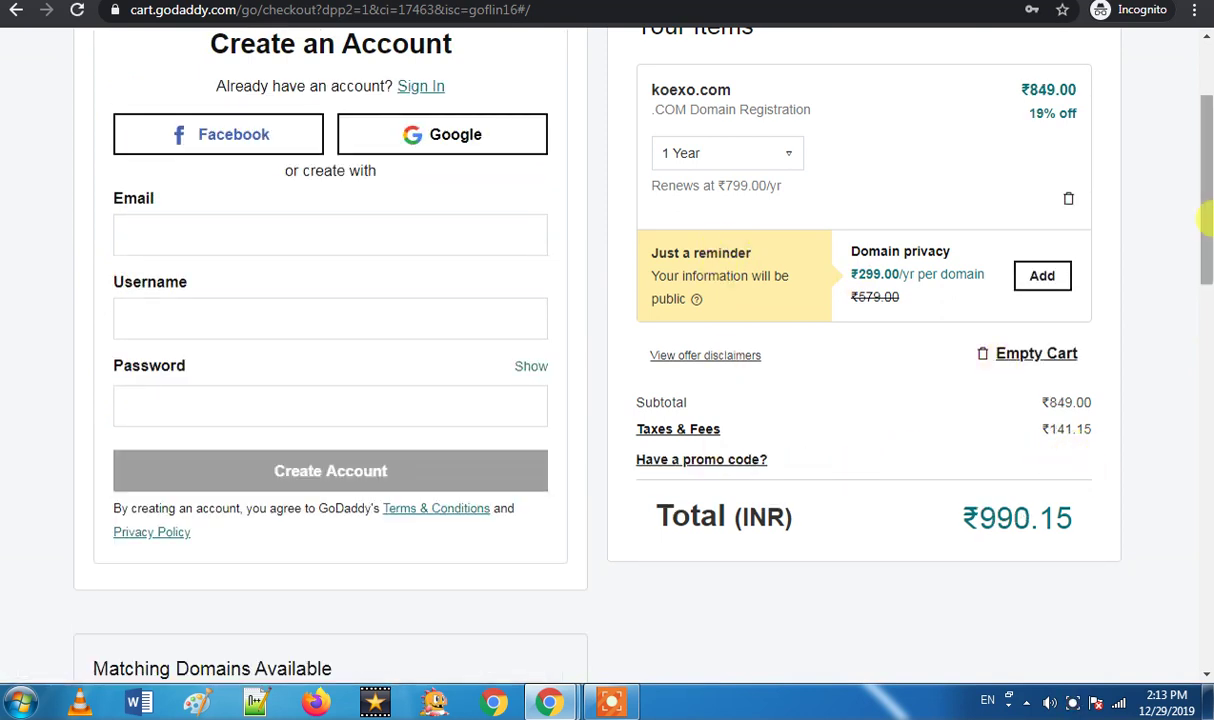
{"action": "scroll", "coordinate": [1206, 190], "scroll_direction": "up", "scroll_amount": 1}
{"action": "scroll", "coordinate": [1193, 220], "scroll_direction": "down", "scroll_amount": 1}
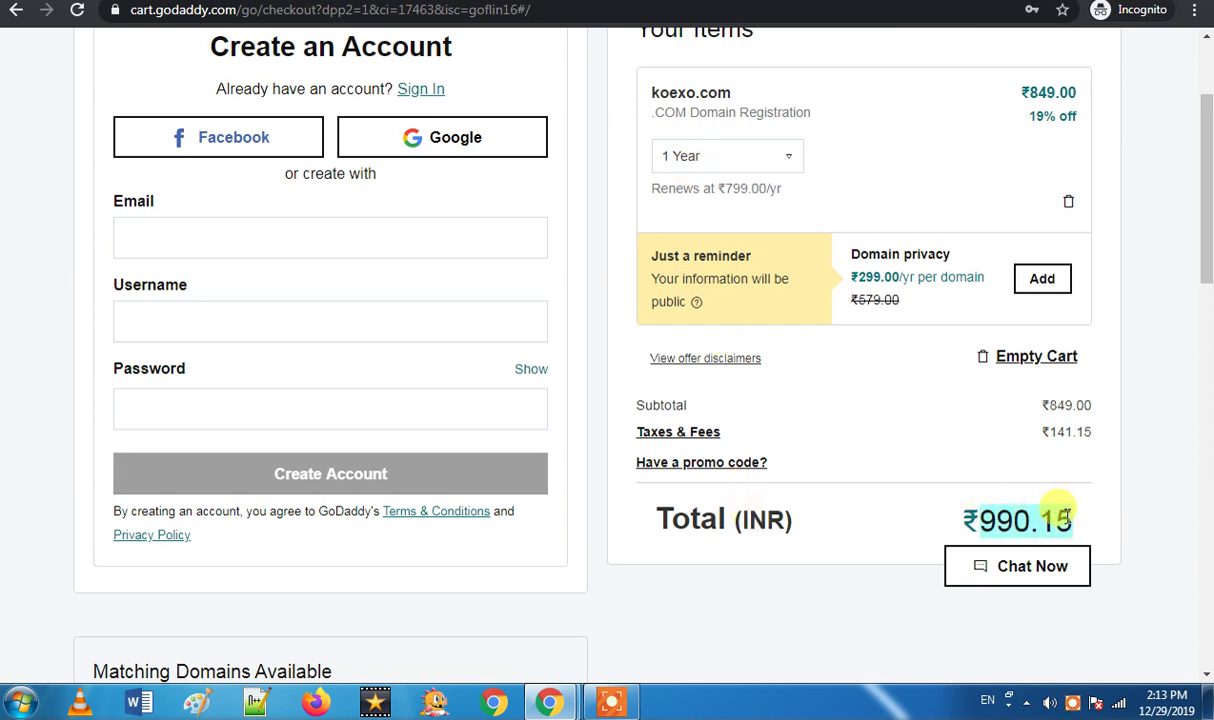
Apply the promo code goflin16 to the order and check the subtotal and taxes
{"action": "left_click", "coordinate": [735, 465]}
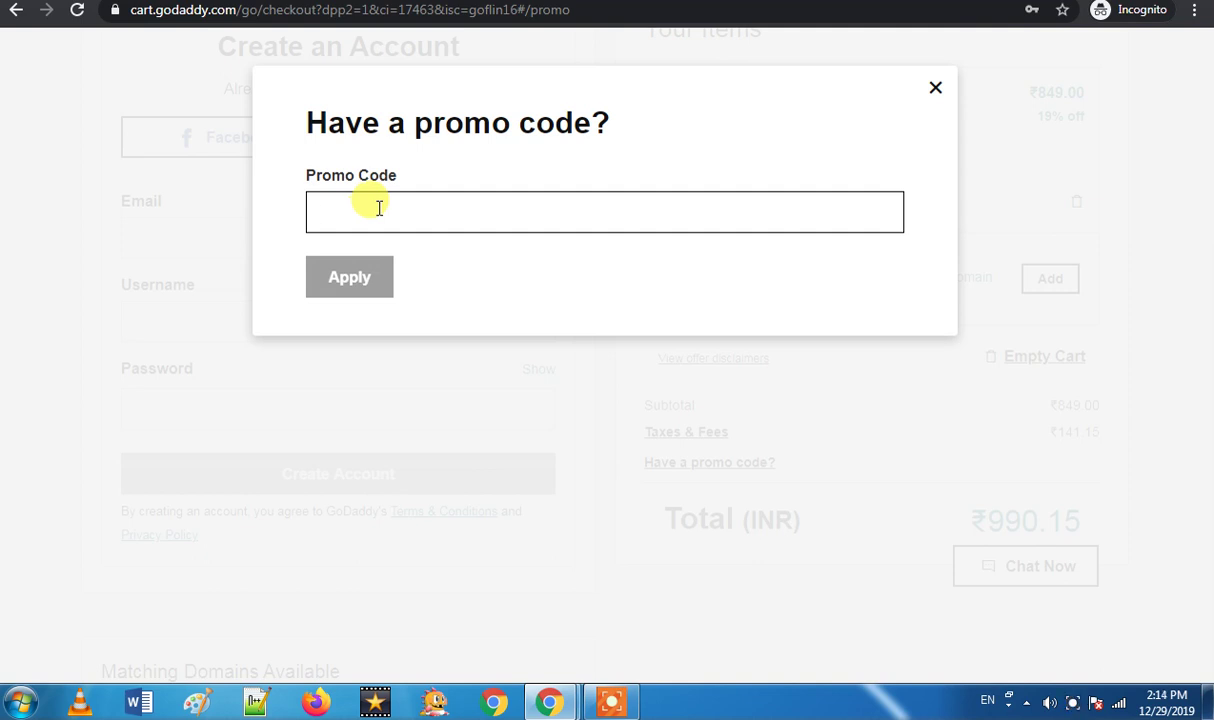
{"action": "type", "text": "goflin16"}
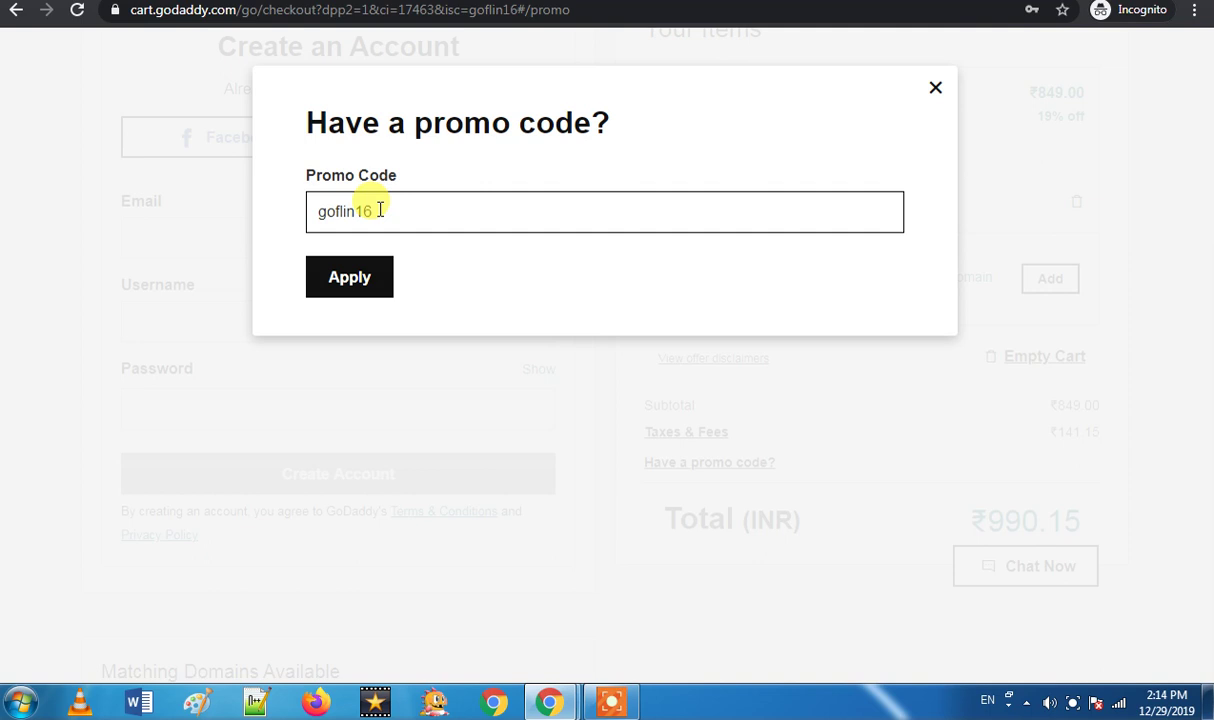
{"action": "left_click", "coordinate": [368, 274]}
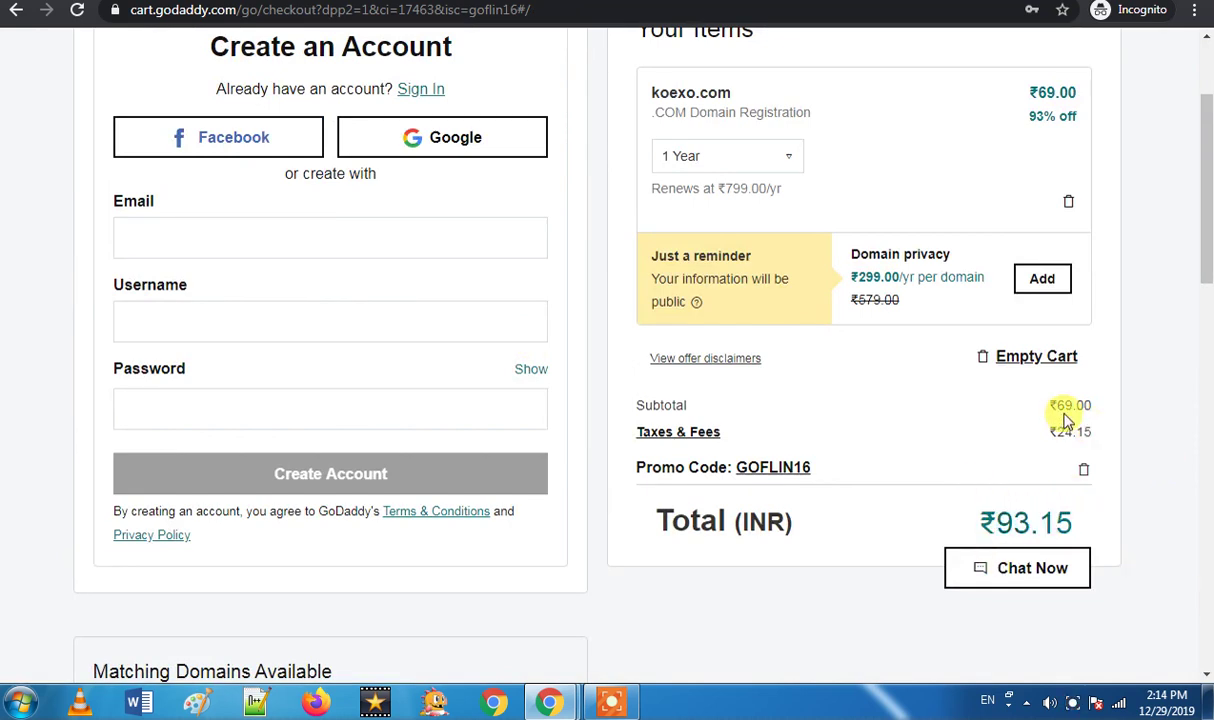
{"action": "left_click_drag", "start_coordinate": [1065, 406], "coordinate": [1092, 432]}
{"action": "left_click", "coordinate": [1160, 398]}
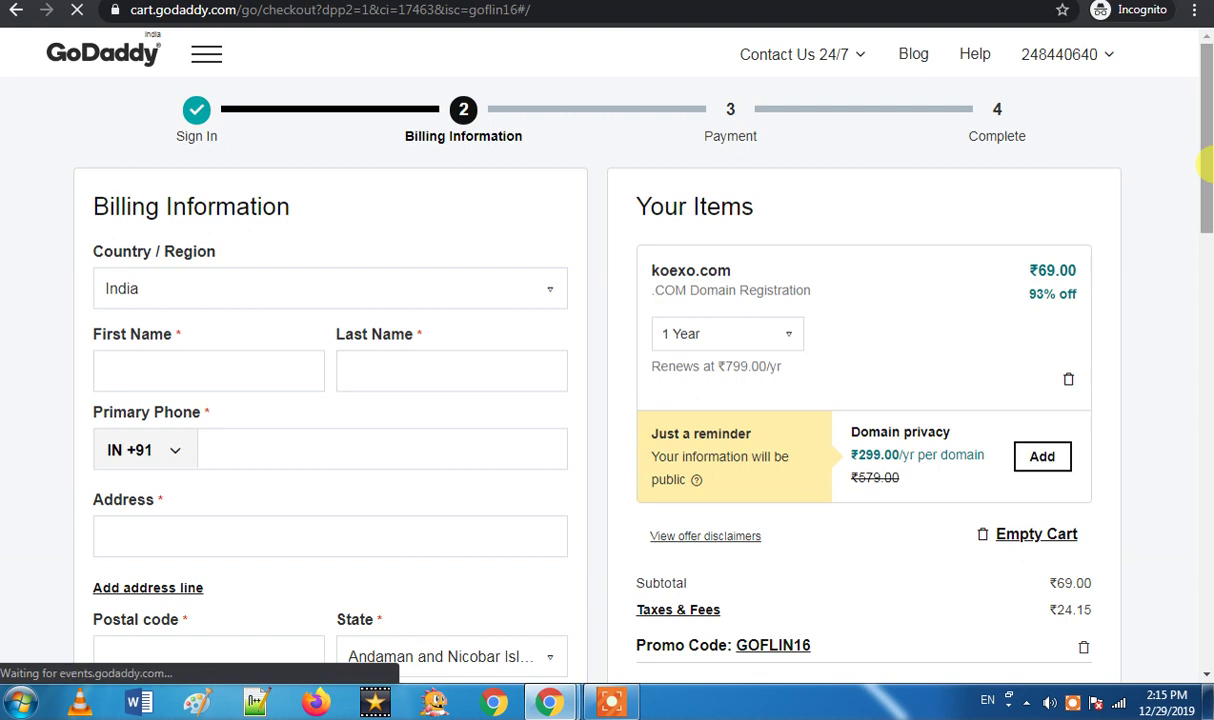
Fill in the customer's name, phone number and address as billing information, leave Organization and GSTIN empty, and save
{"action": "left_click_drag", "start_coordinate": [1208, 171], "coordinate": [388, 118]}
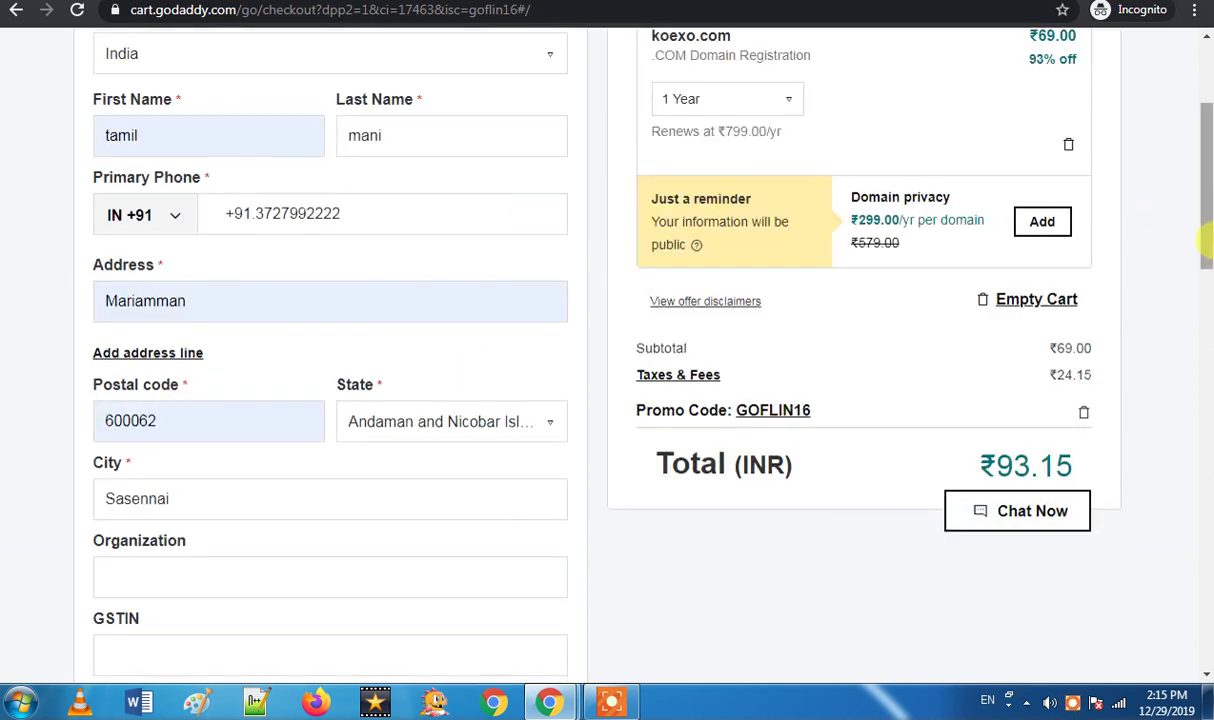
{"action": "mouse_move", "coordinate": [1205, 240]}
{"action": "left_mouse_down"}
{"action": "mouse_move", "coordinate": [1200, 226]}
{"action": "mouse_move", "coordinate": [1195, 237]}
{"action": "left_mouse_up"}
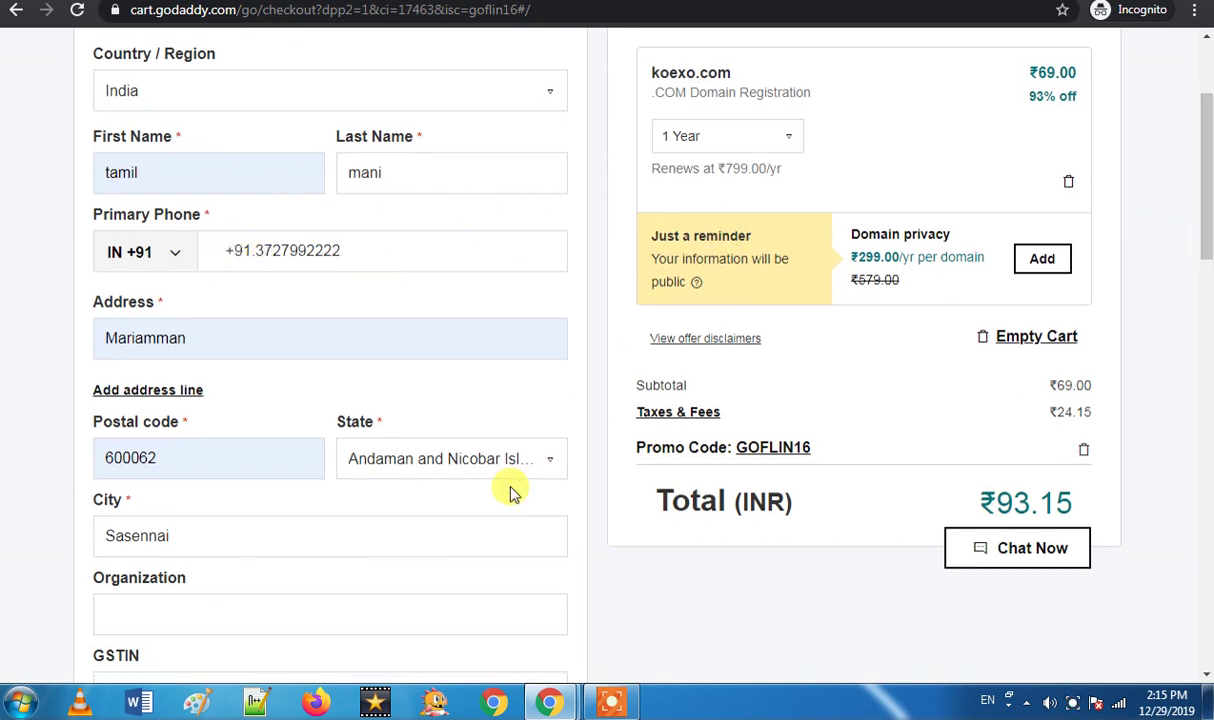
{"action": "scroll", "coordinate": [493, 514], "scroll_direction": "down", "scroll_amount": 2}
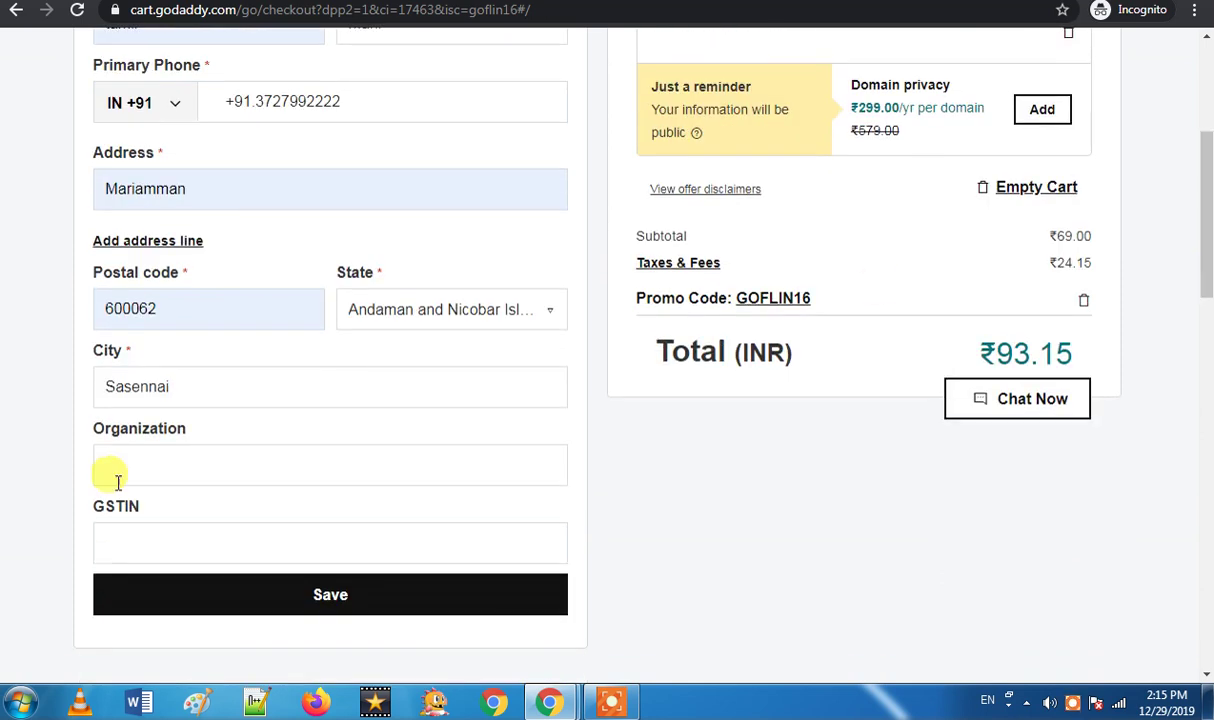
{"action": "left_click", "coordinate": [306, 610]}
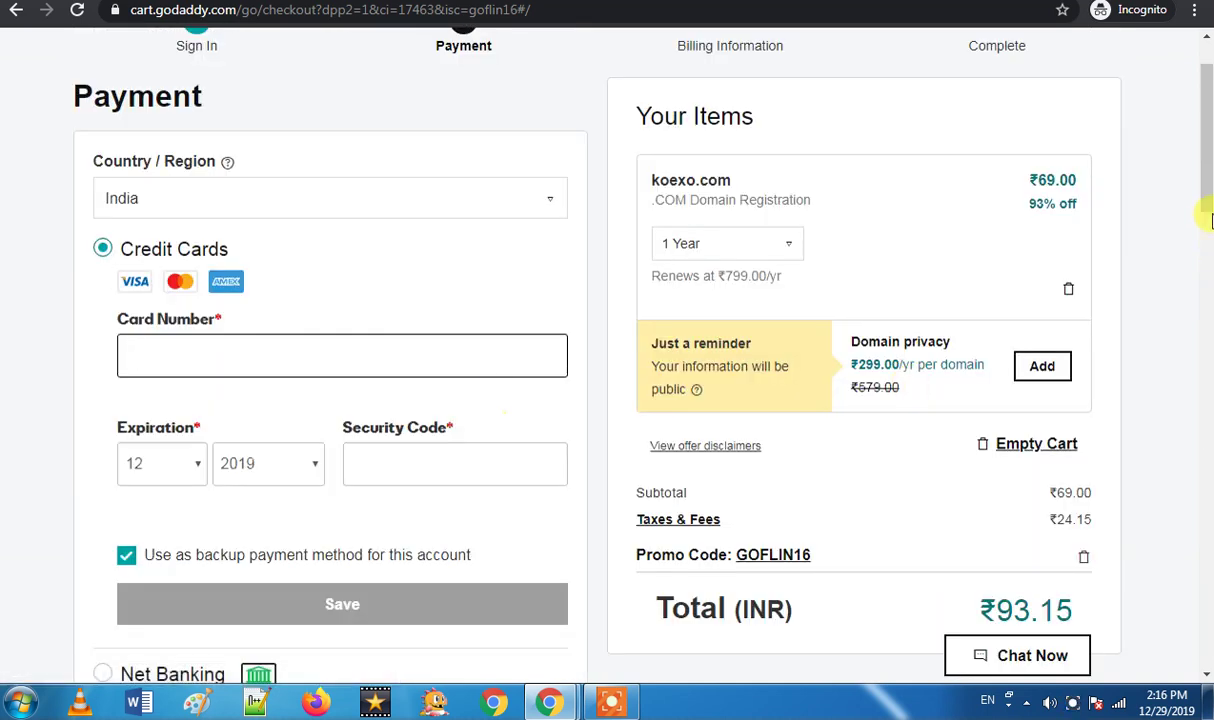
Save Wallets as the payment method for the order
{"action": "left_click", "coordinate": [120, 352]}
{"action": "left_click_drag", "start_coordinate": [1206, 176], "coordinate": [1200, 250]}
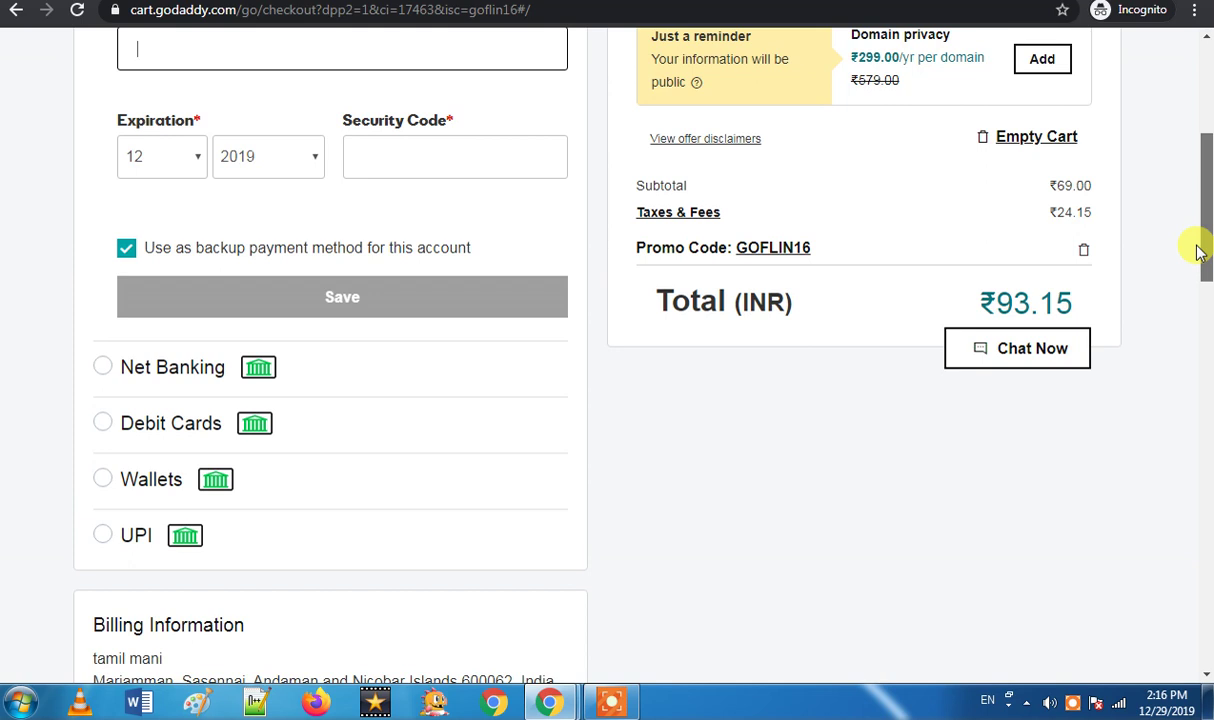
{"action": "left_click", "coordinate": [102, 479]}
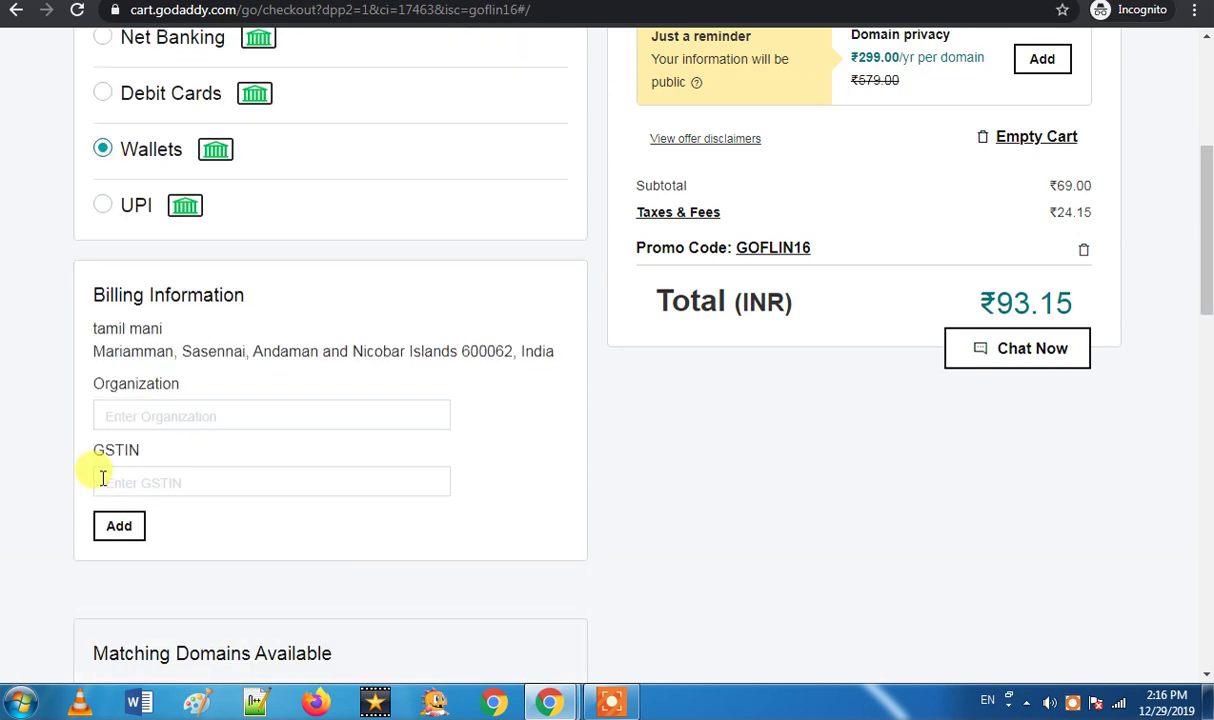
{"action": "scroll", "coordinate": [282, 257], "scroll_direction": "down", "scroll_amount": 3}
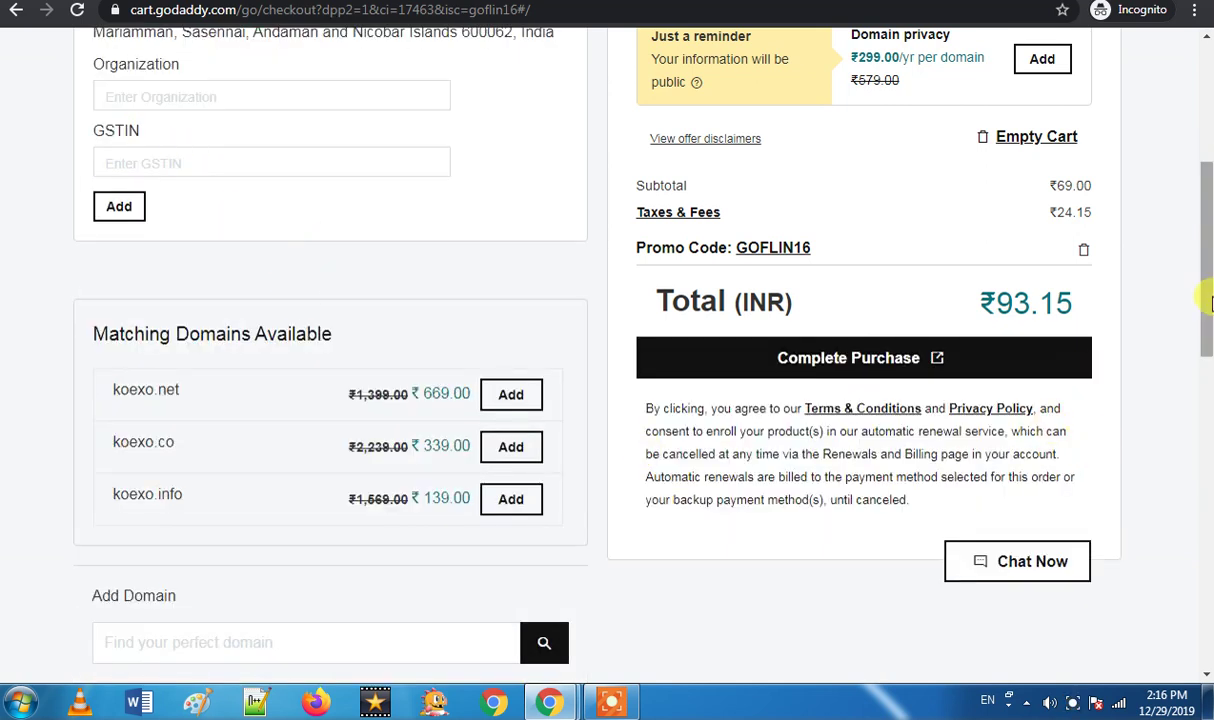
Change the order's payment method to Net Banking and proceed with completing the purchase
{"action": "left_click_drag", "start_coordinate": [1206, 300], "coordinate": [1193, 198]}
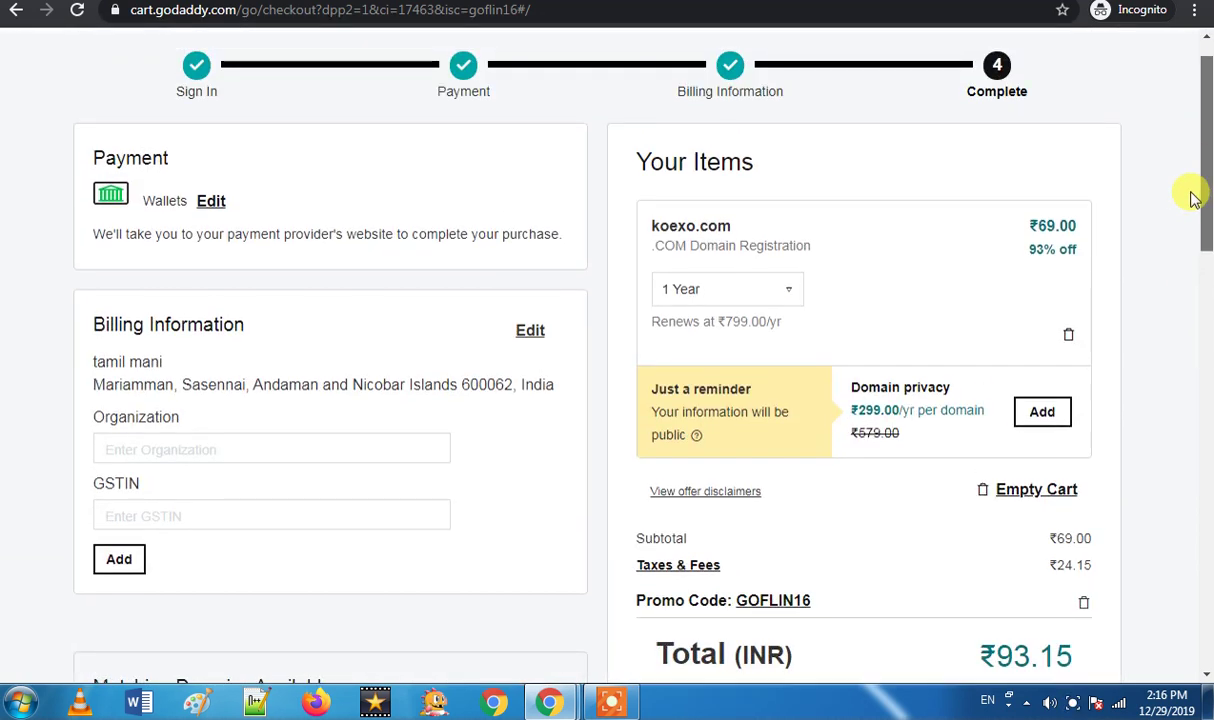
{"action": "left_click", "coordinate": [210, 202]}
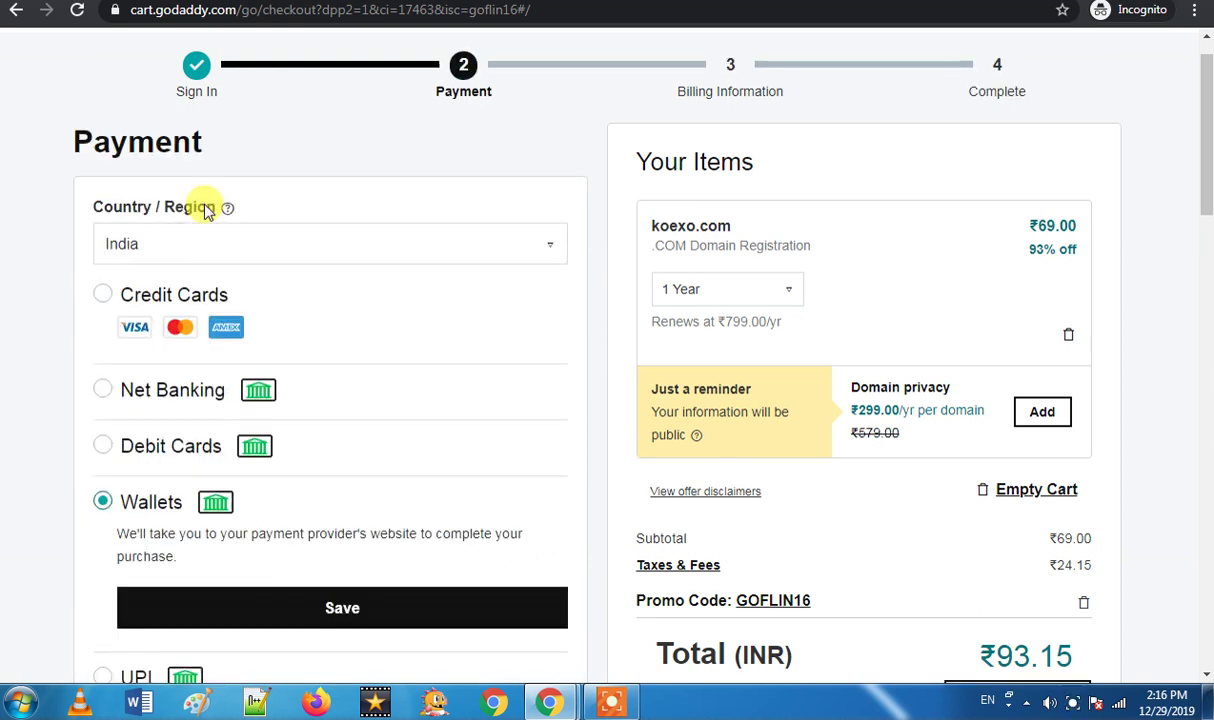
{"action": "left_click", "coordinate": [103, 392]}
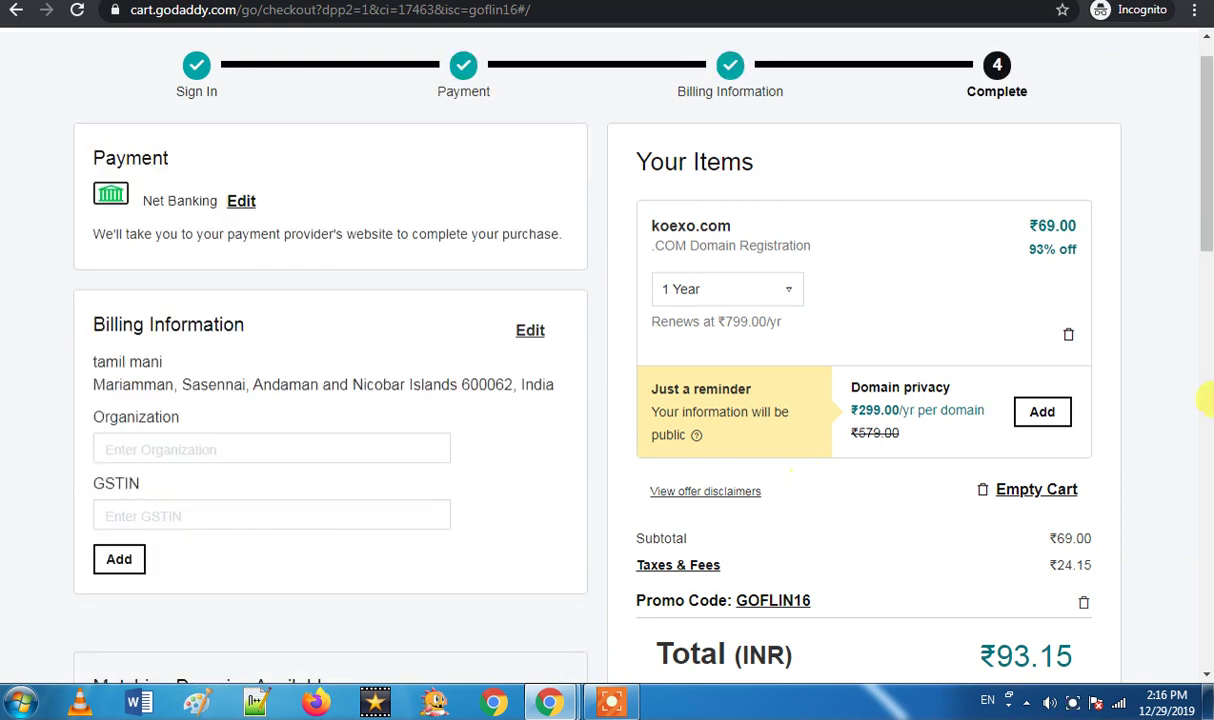
{"action": "scroll", "coordinate": [1187, 330], "scroll_direction": "down", "scroll_amount": 4}
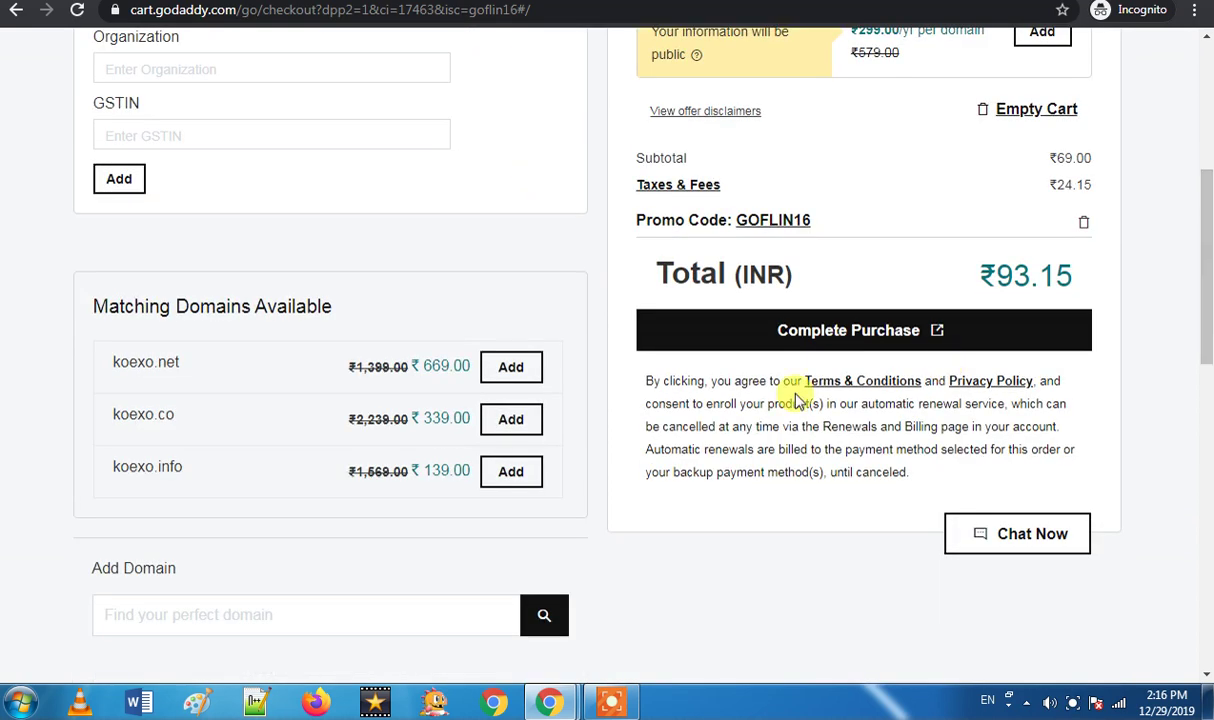
{"action": "left_click", "coordinate": [845, 334]}
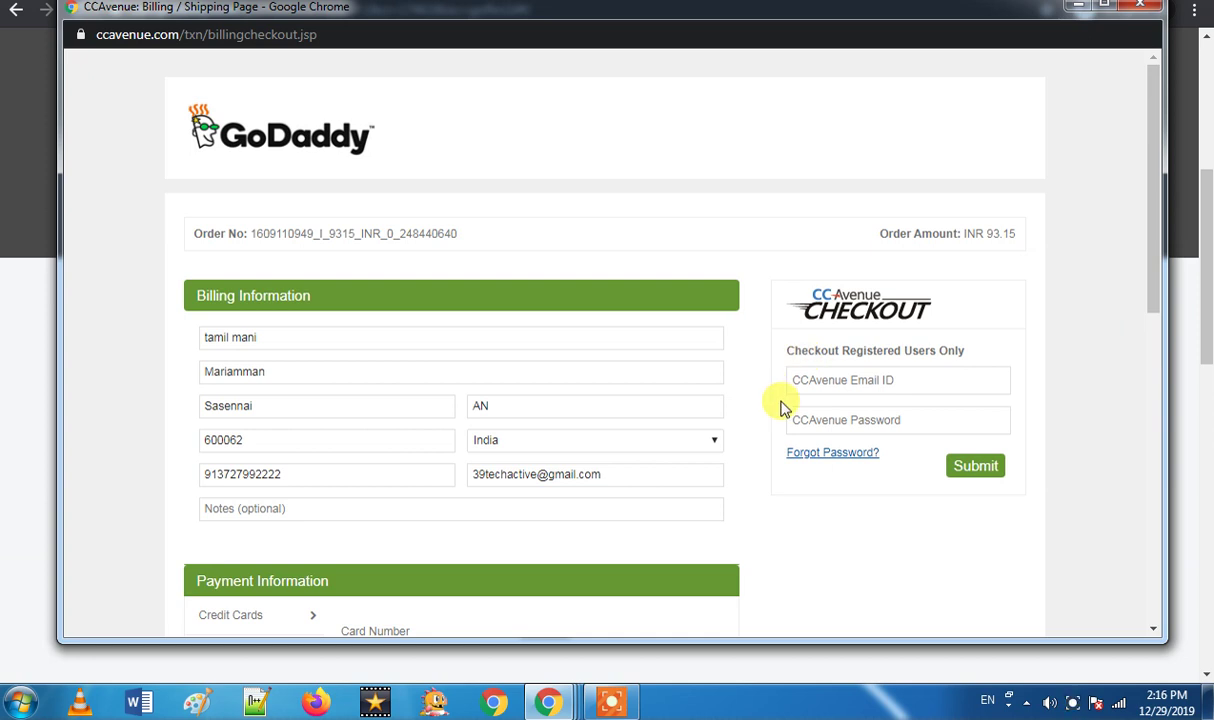
Make the payment through Net Banking with State Bank of India and start the bank login at the user name
{"action": "scroll", "coordinate": [783, 407], "scroll_direction": "down", "scroll_amount": 4}
{"action": "left_click", "coordinate": [272, 320]}
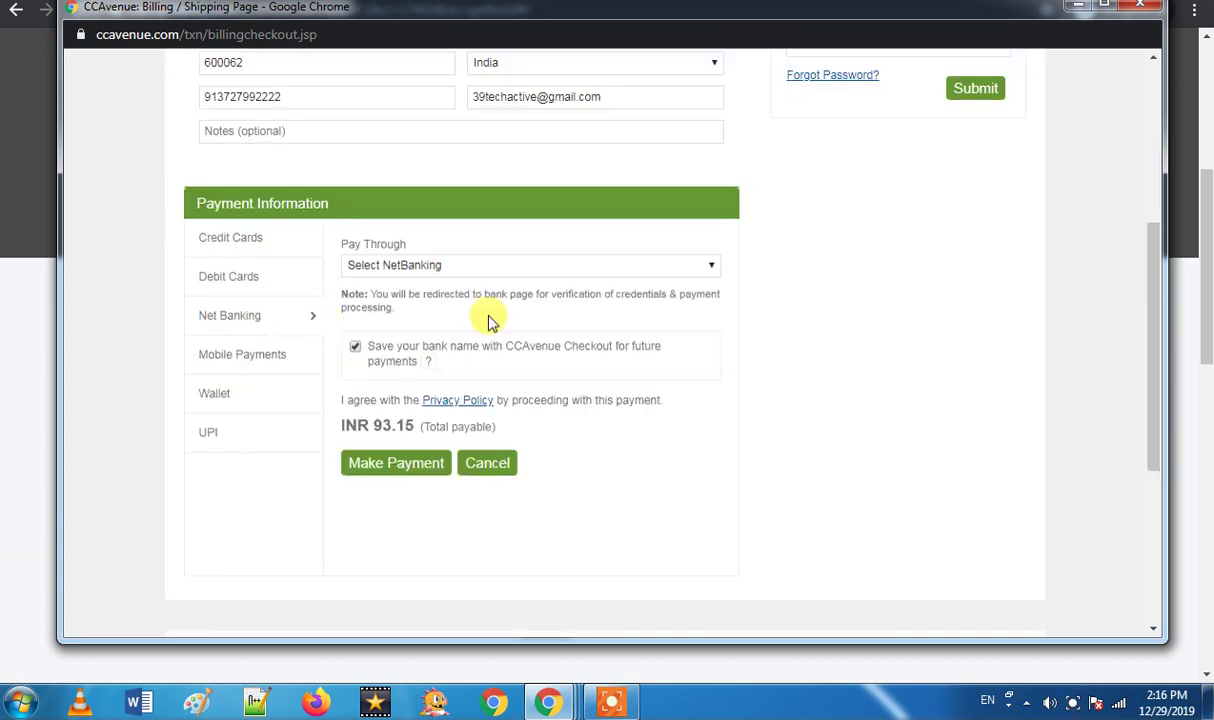
{"action": "left_click", "coordinate": [462, 268]}
{"action": "left_click", "coordinate": [452, 326]}
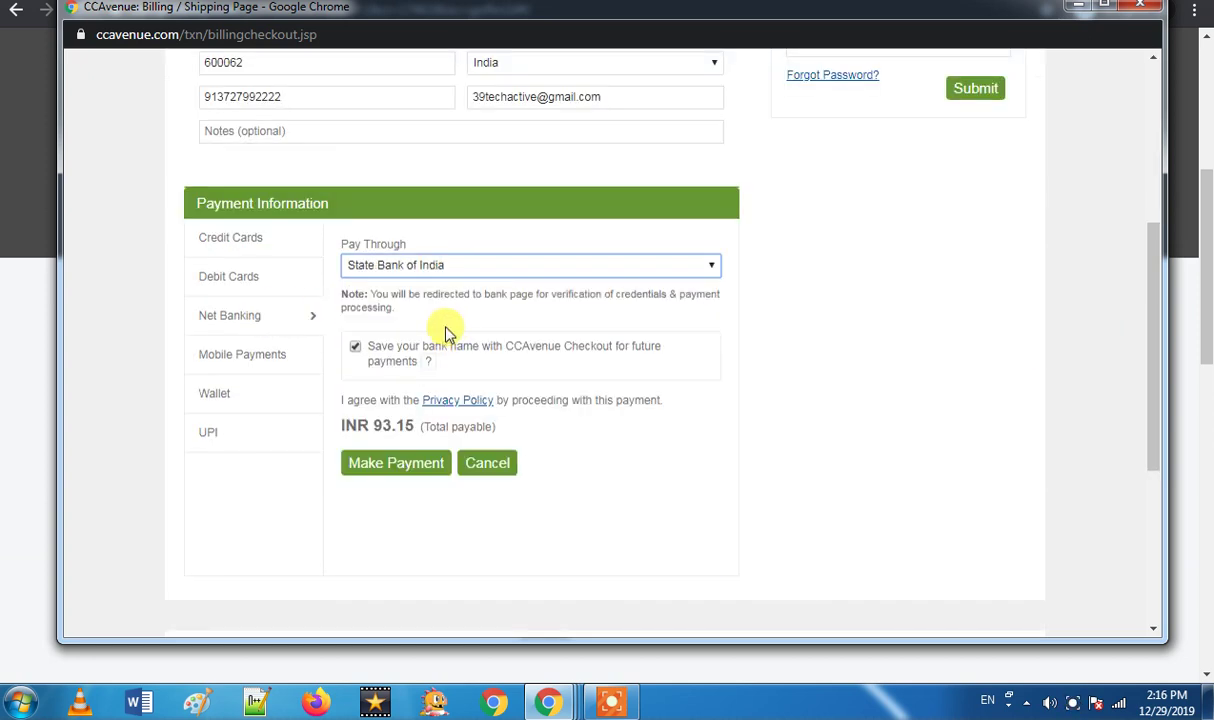
{"action": "left_click", "coordinate": [399, 468]}
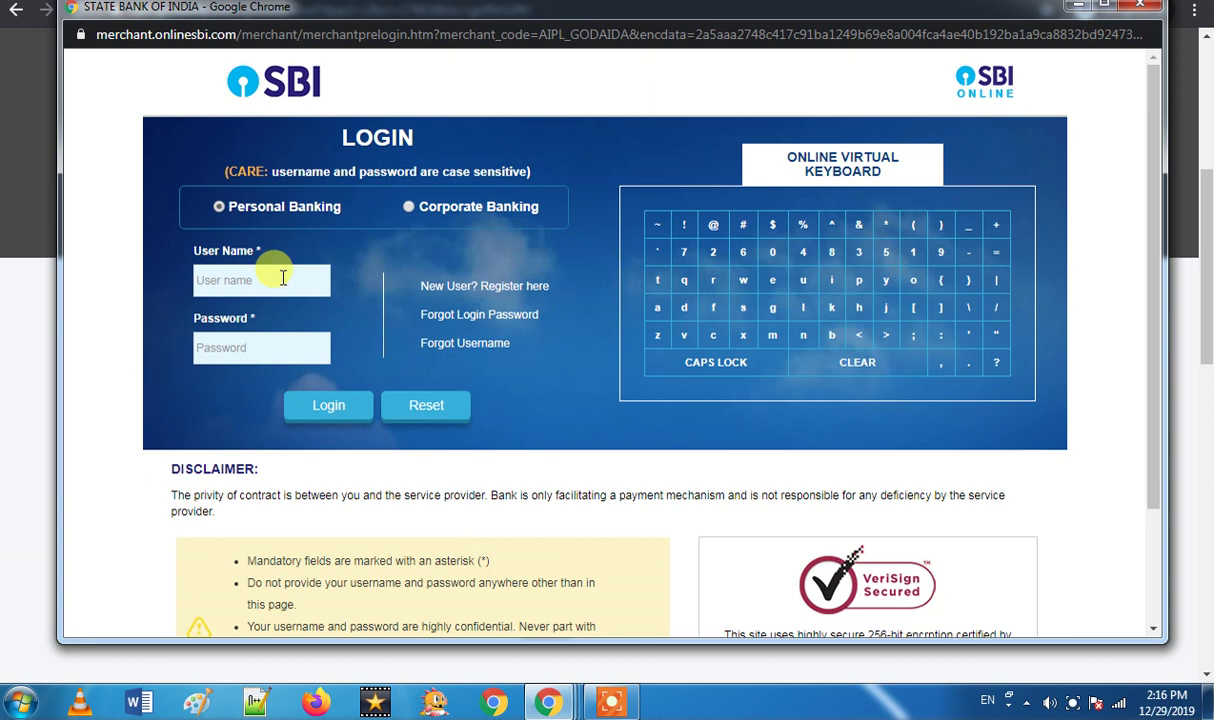
{"action": "left_click", "coordinate": [280, 279]}
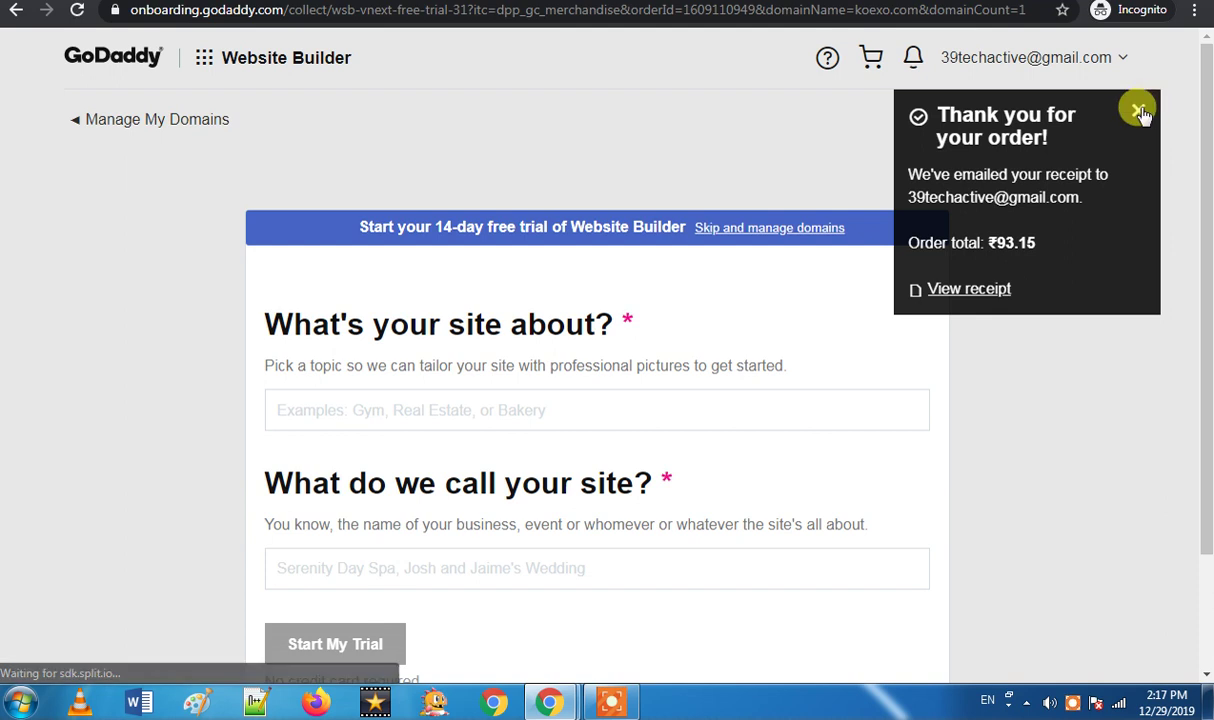
Skip the Website Builder trial to manage domains, and request contact information verification for koexo.com
{"action": "left_click", "coordinate": [1140, 108]}
{"action": "left_click", "coordinate": [780, 229]}
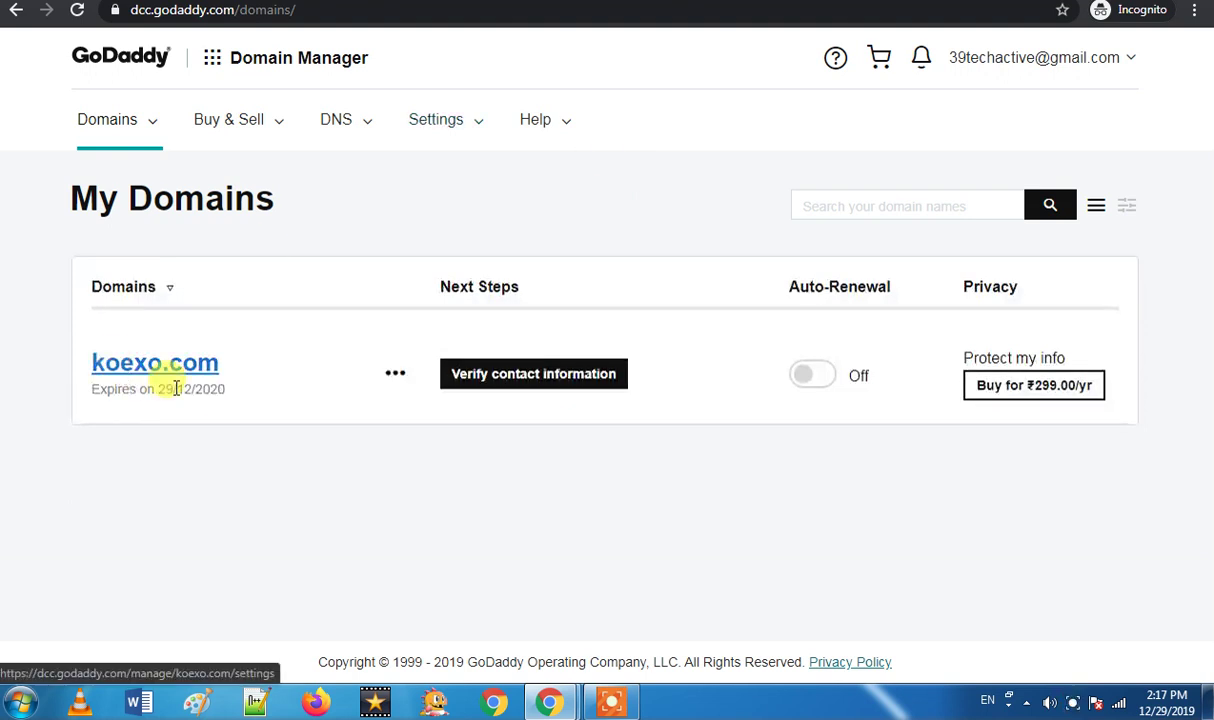
{"action": "left_click", "coordinate": [500, 385]}
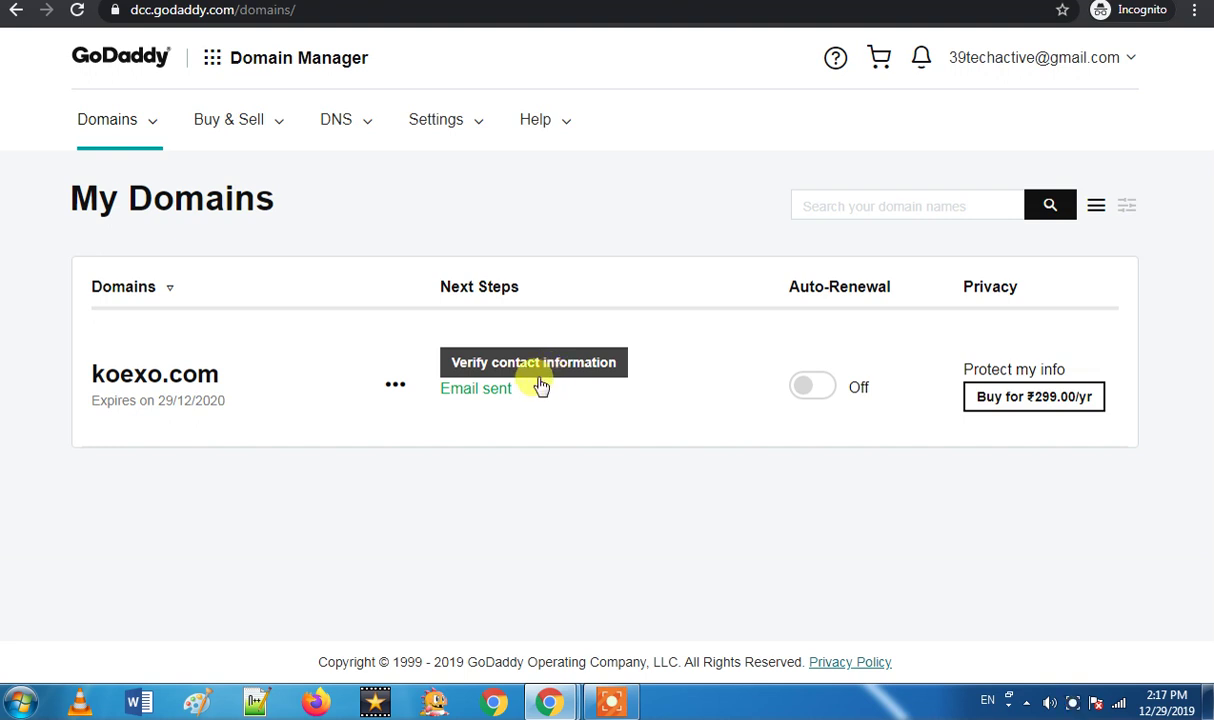
Switch to Gmail and open GoDaddy's message "Action required: Please verify your email address" at its verification link
{"action": "left_click", "coordinate": [540, 387]}
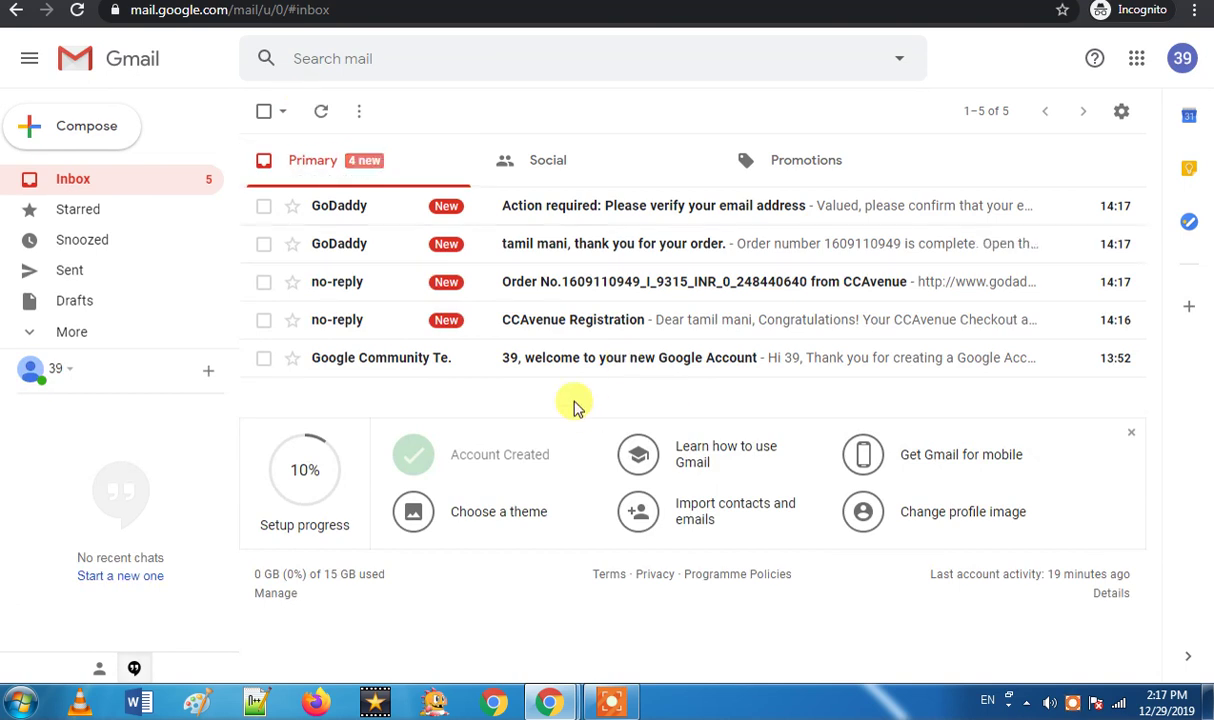
{"action": "left_click", "coordinate": [525, 215]}
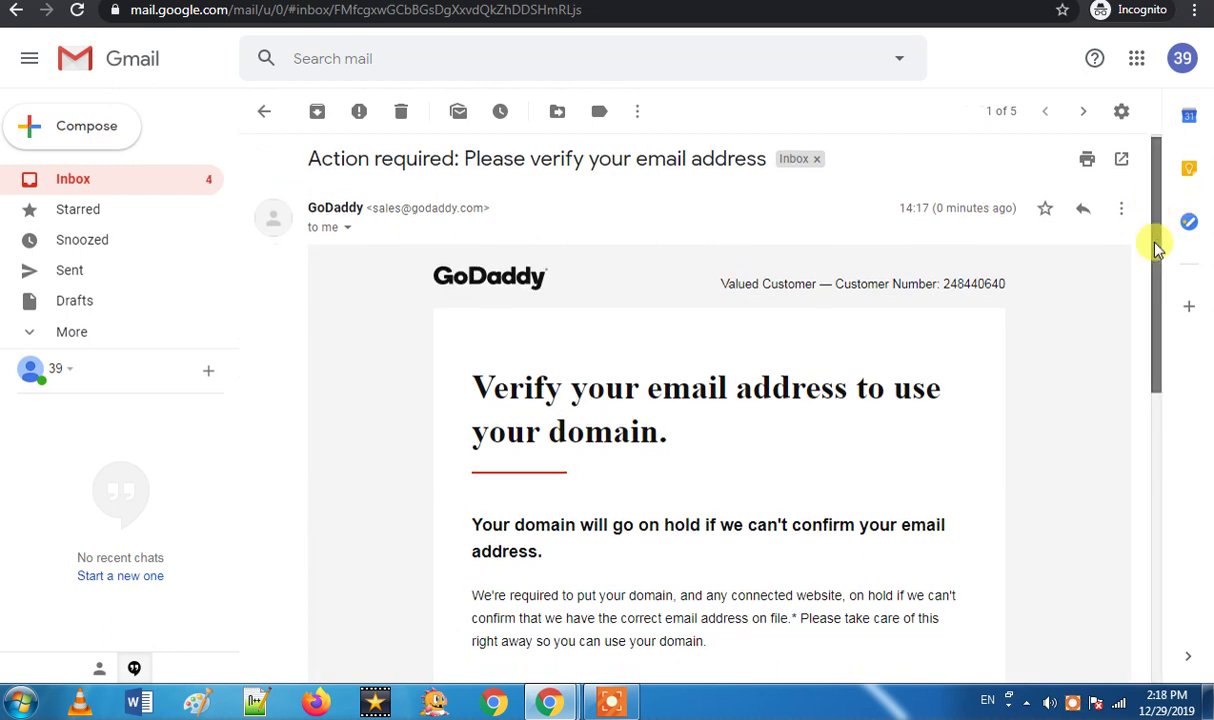
{"action": "left_click_drag", "start_coordinate": [1154, 238], "coordinate": [1154, 300]}
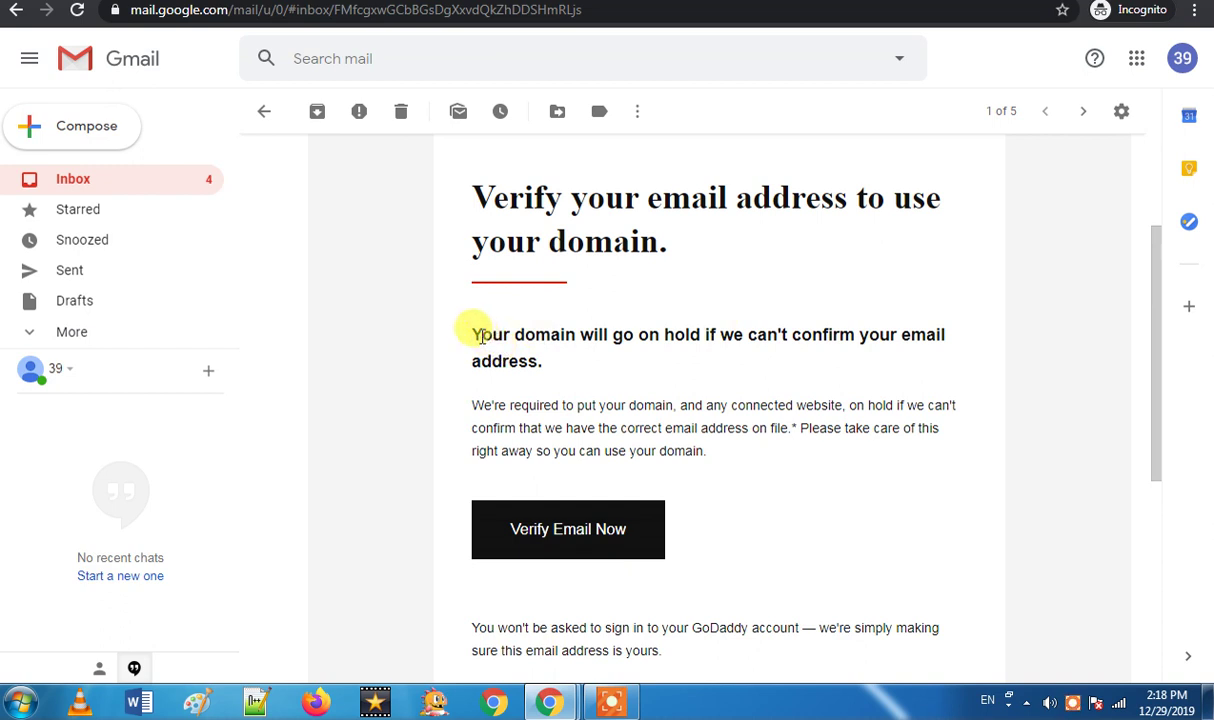
Highlight and read the message's sentence about the domain going on hold without email confirmation
{"action": "left_click_drag", "start_coordinate": [472, 334], "coordinate": [517, 358]}
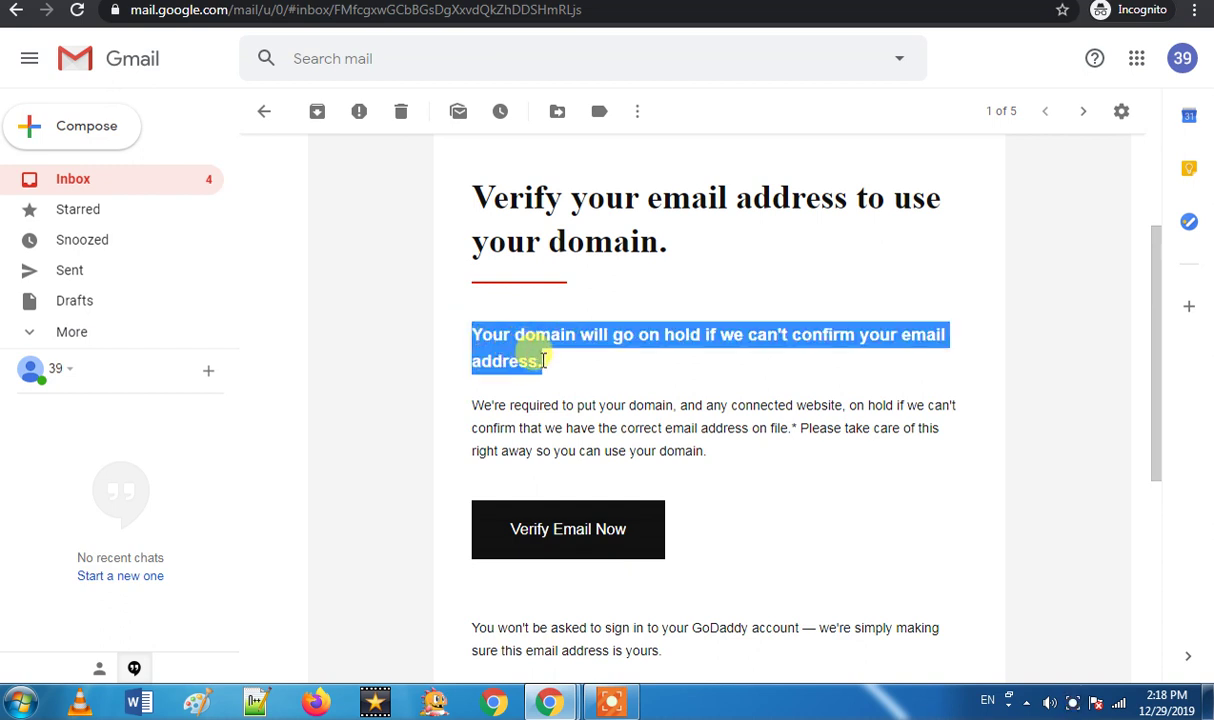
{"action": "left_click", "coordinate": [615, 305]}
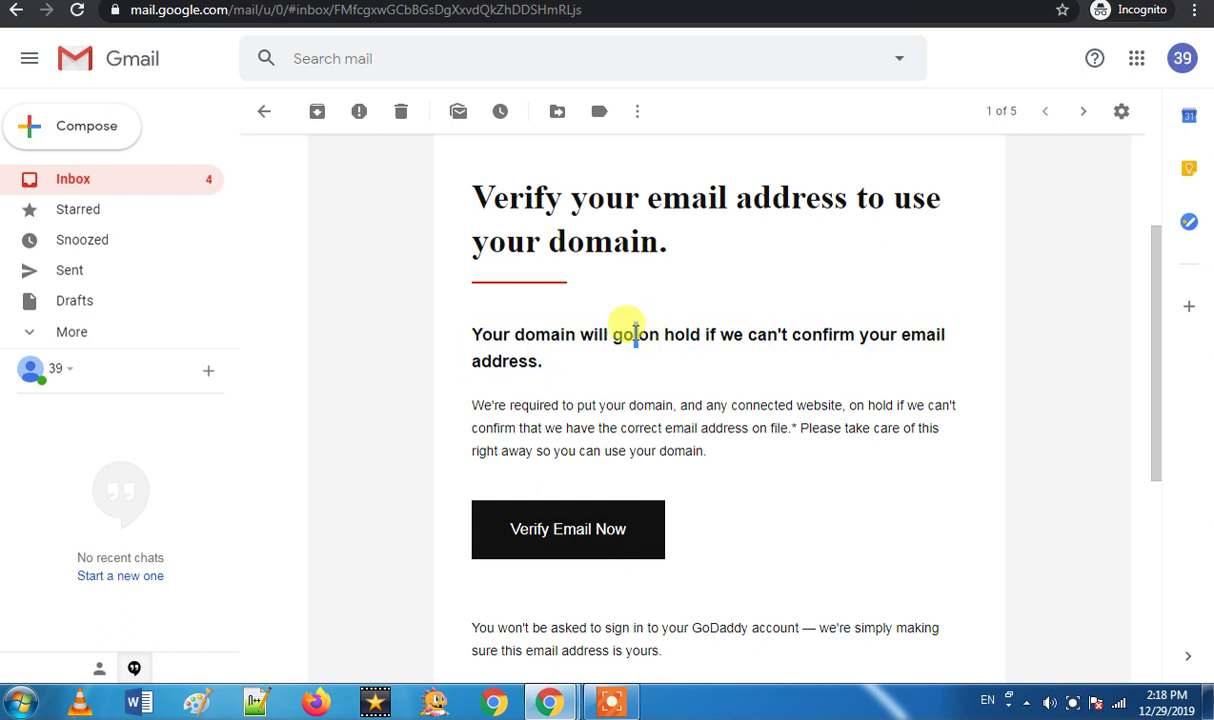
{"action": "triple_click", "coordinate": [635, 335]}
{"action": "left_click_drag", "start_coordinate": [548, 362], "coordinate": [472, 340]}
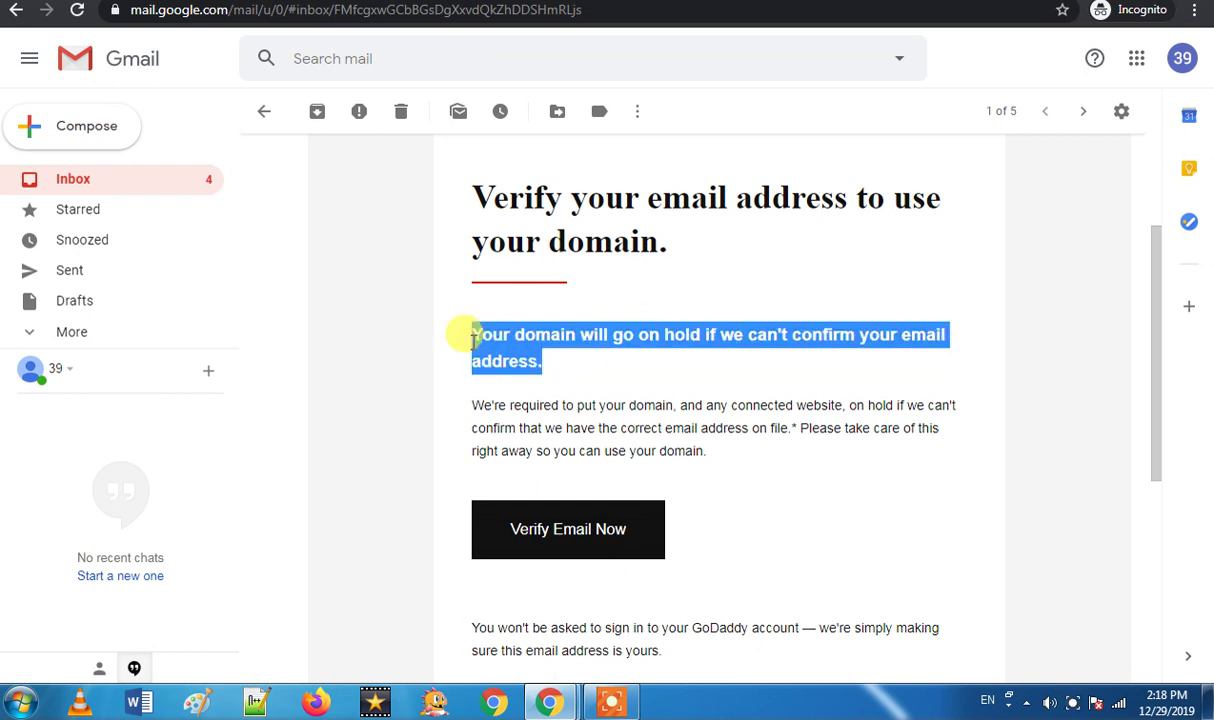
{"action": "left_click", "coordinate": [535, 405]}
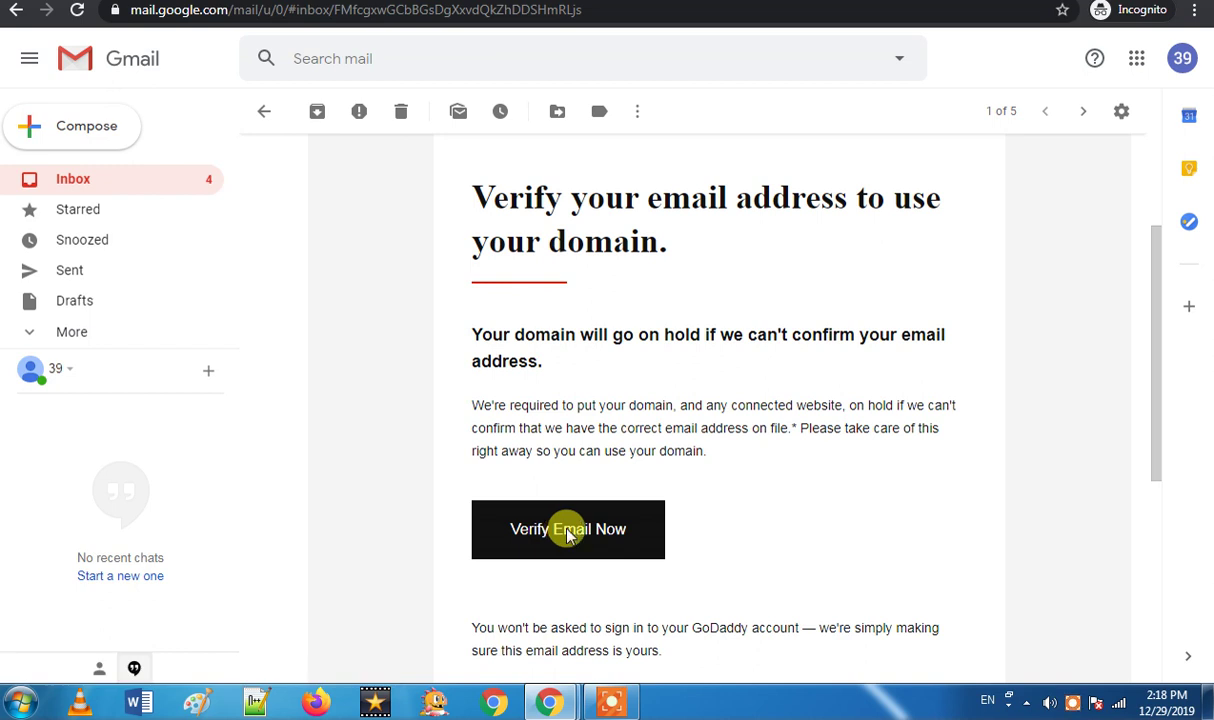
Verify the email address from the GoDaddy message and return to the domain list to check koexo.com's contact verification
{"action": "left_click", "coordinate": [568, 535]}
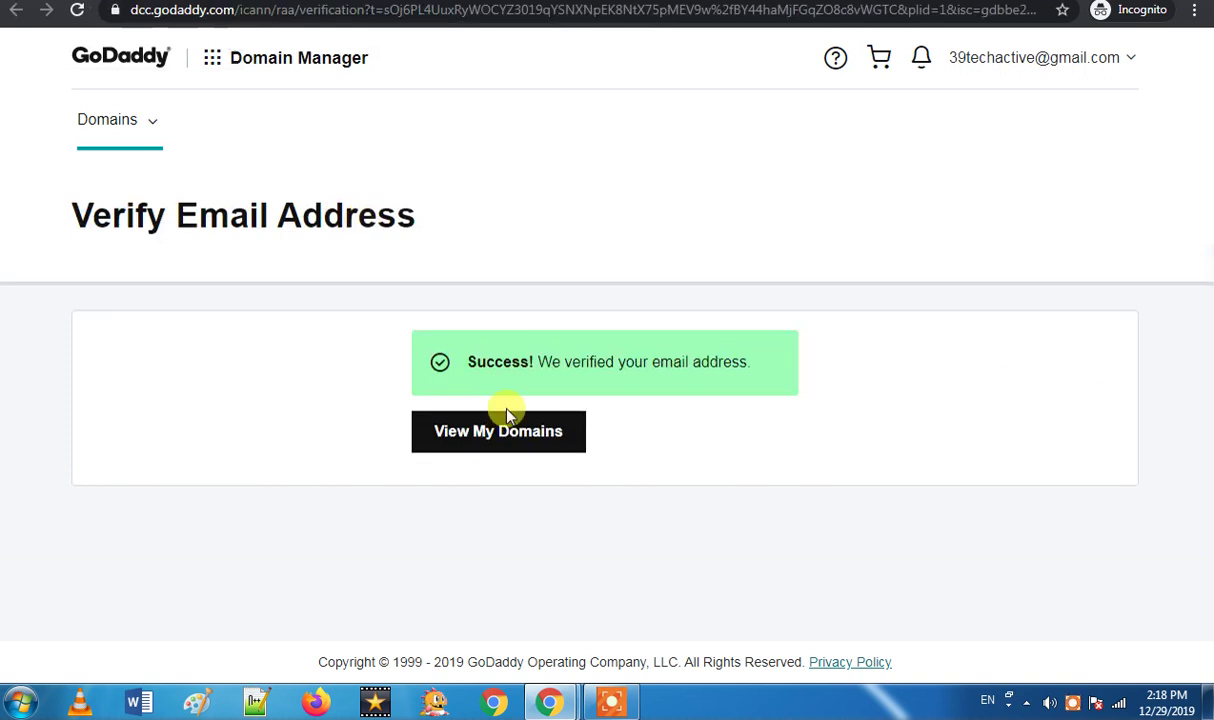
{"action": "left_click", "coordinate": [455, 440]}
{"action": "left_click", "coordinate": [455, 441]}
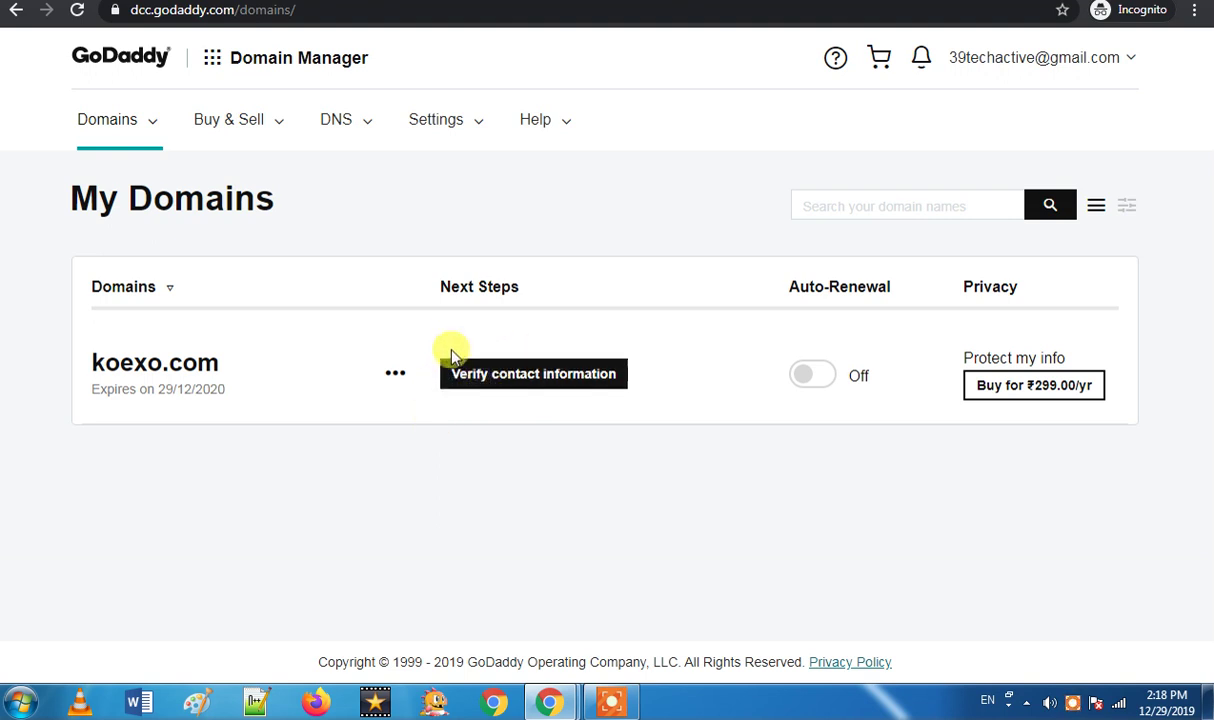
{"action": "left_click", "coordinate": [596, 374]}
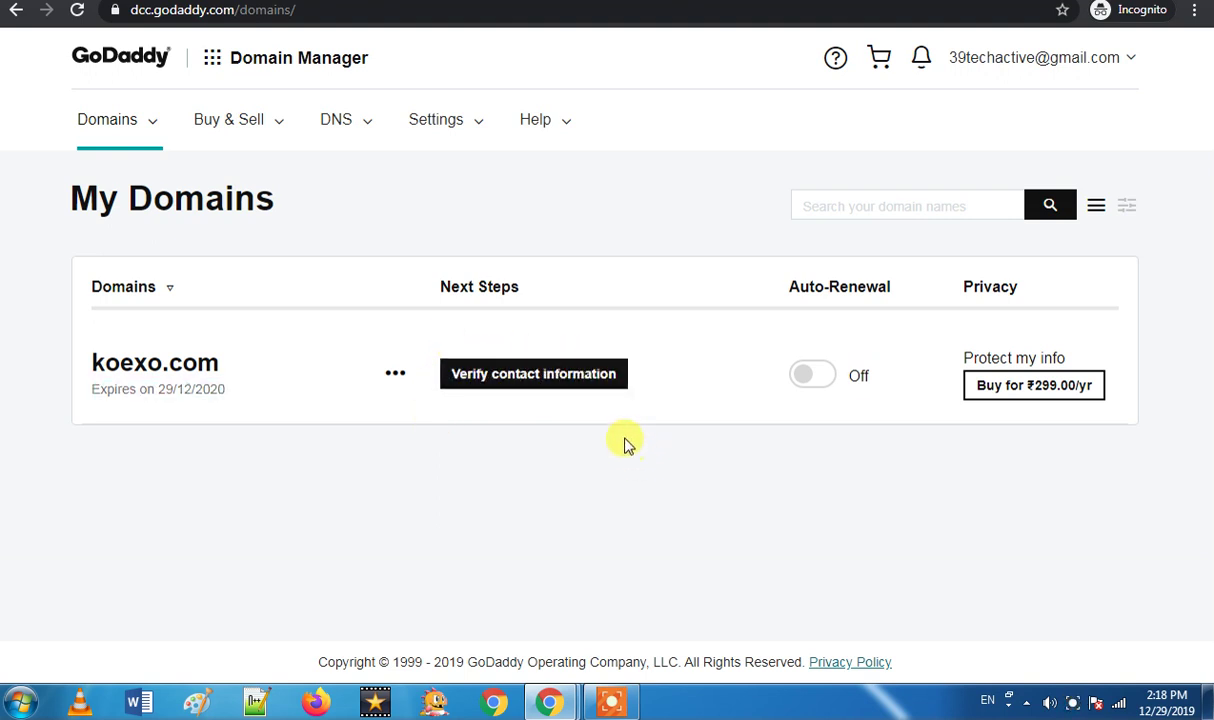